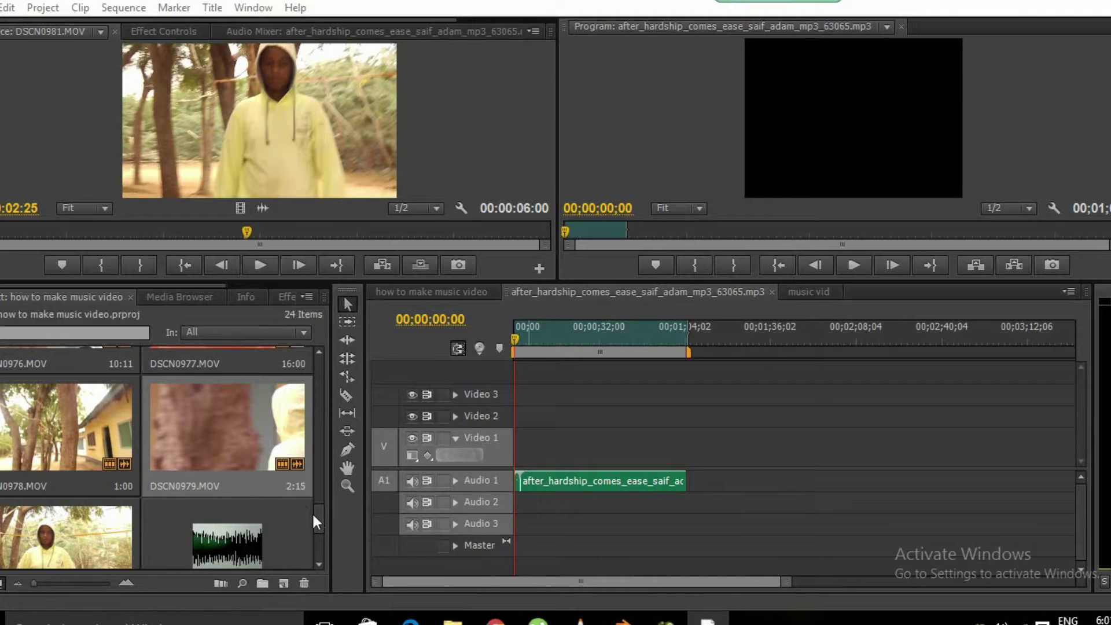
{"action": "left_click_drag", "start_coordinate": [317, 522], "coordinate": [319, 543]}
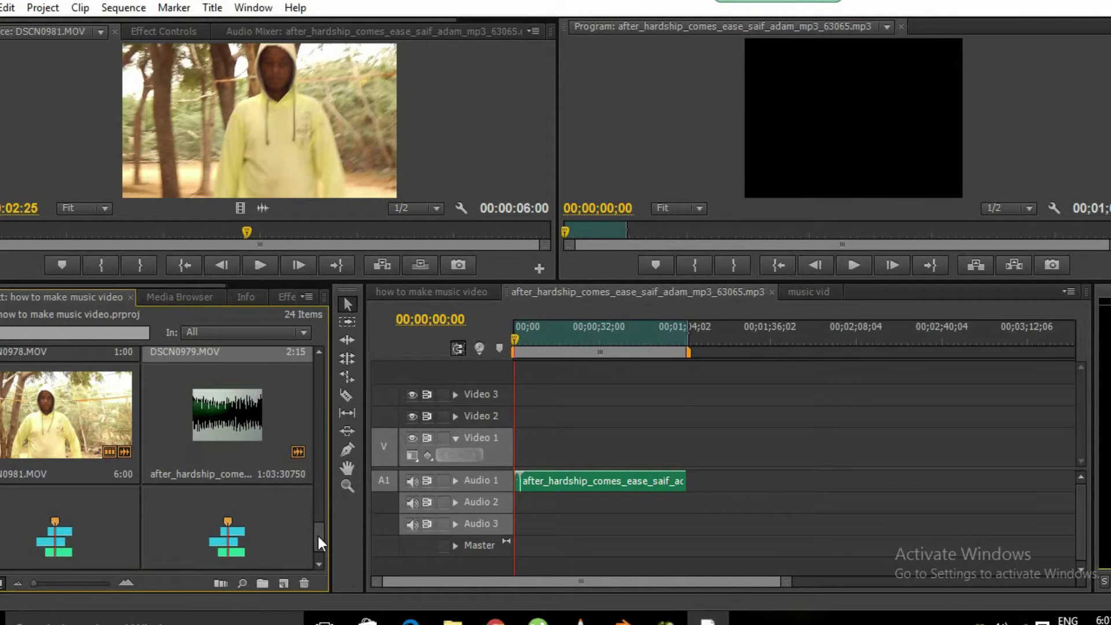
Preview the song, then place a full-length copy at 00;00 on Audio 1.
{"action": "double_click", "coordinate": [223, 429]}
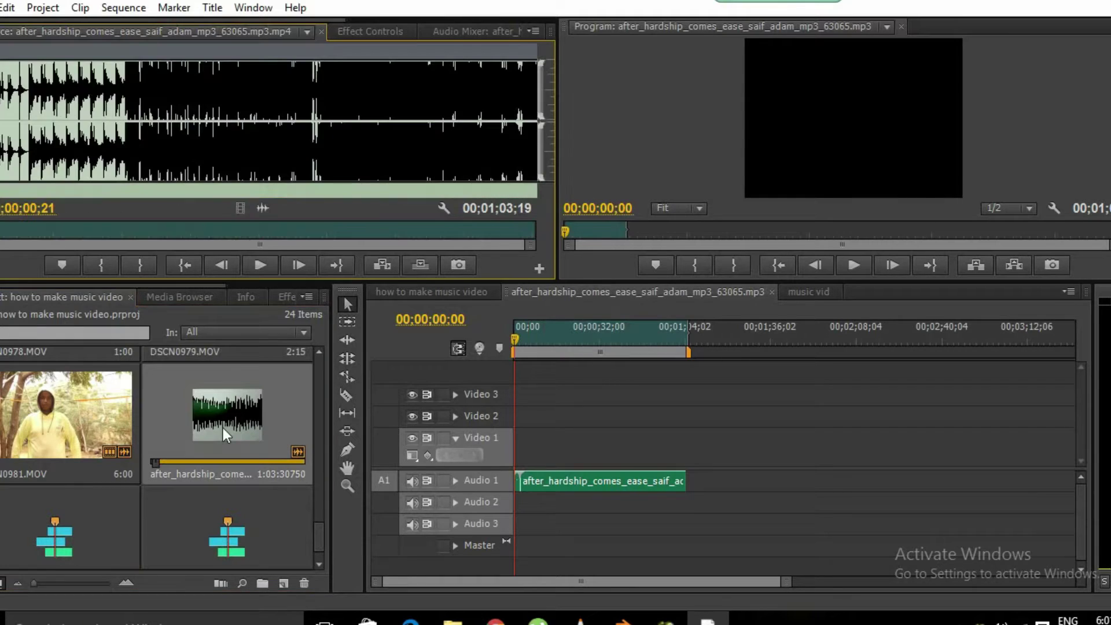
{"action": "left_click", "coordinate": [259, 270]}
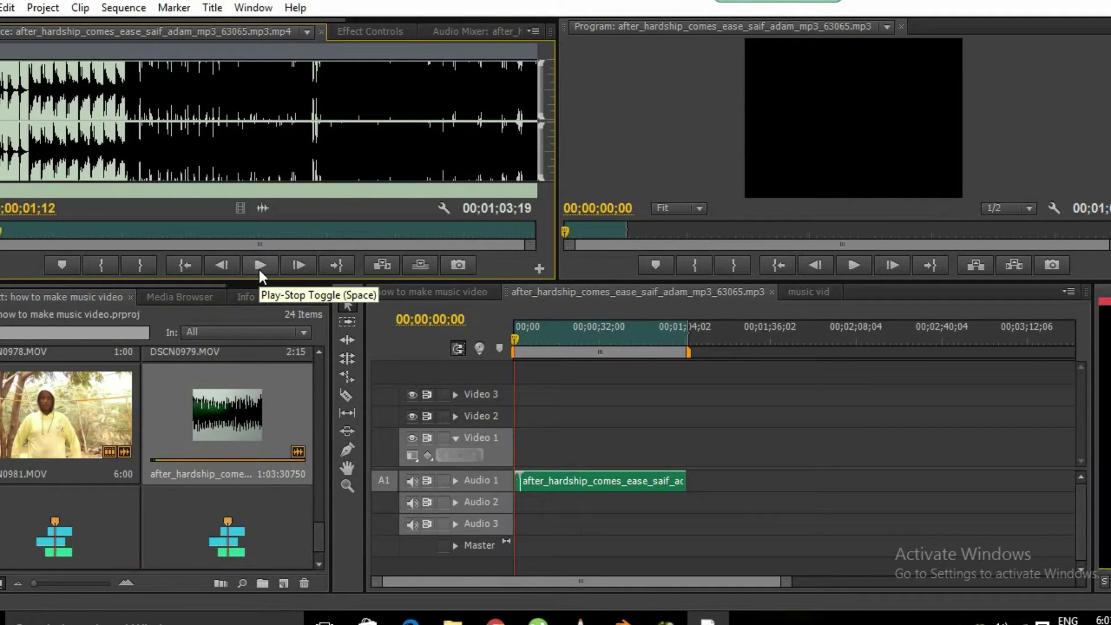
{"action": "scroll", "coordinate": [319, 549], "scroll_direction": "down", "scroll_amount": 5}
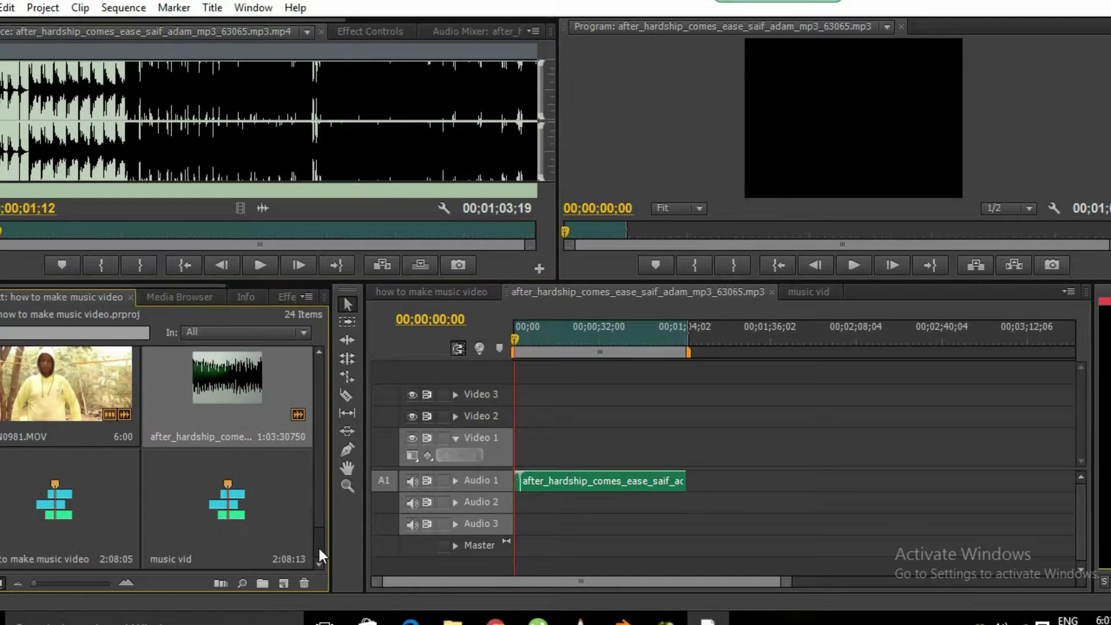
{"action": "left_click_drag", "start_coordinate": [104, 373], "coordinate": [581, 488]}
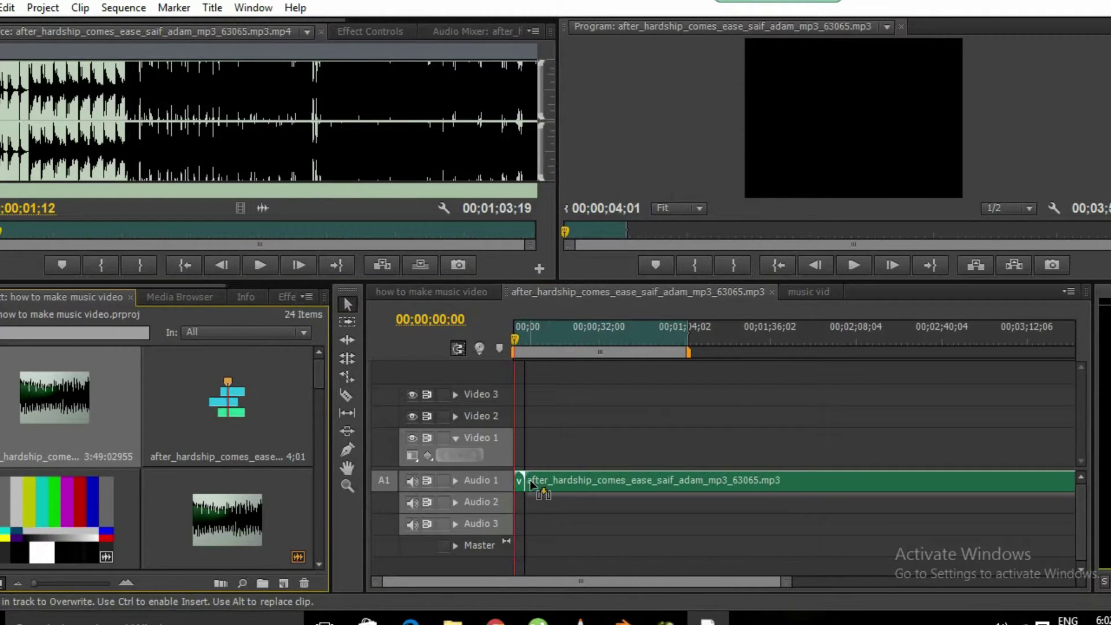
{"action": "left_click_drag", "start_coordinate": [581, 489], "coordinate": [528, 486]}
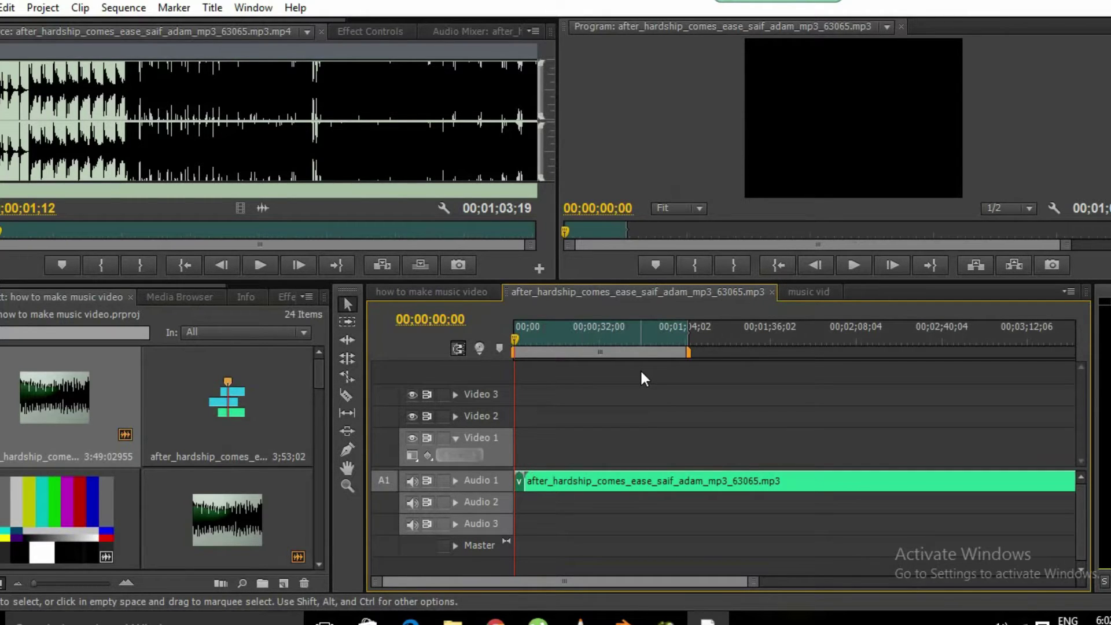
{"action": "left_click", "coordinate": [853, 263]}
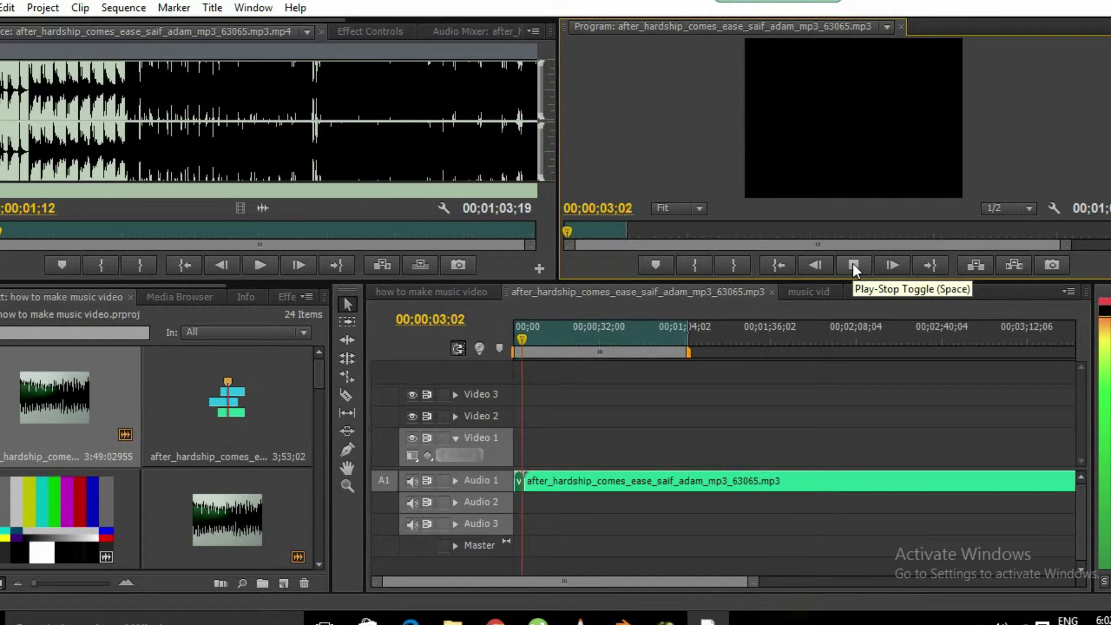
{"action": "left_click", "coordinate": [853, 264]}
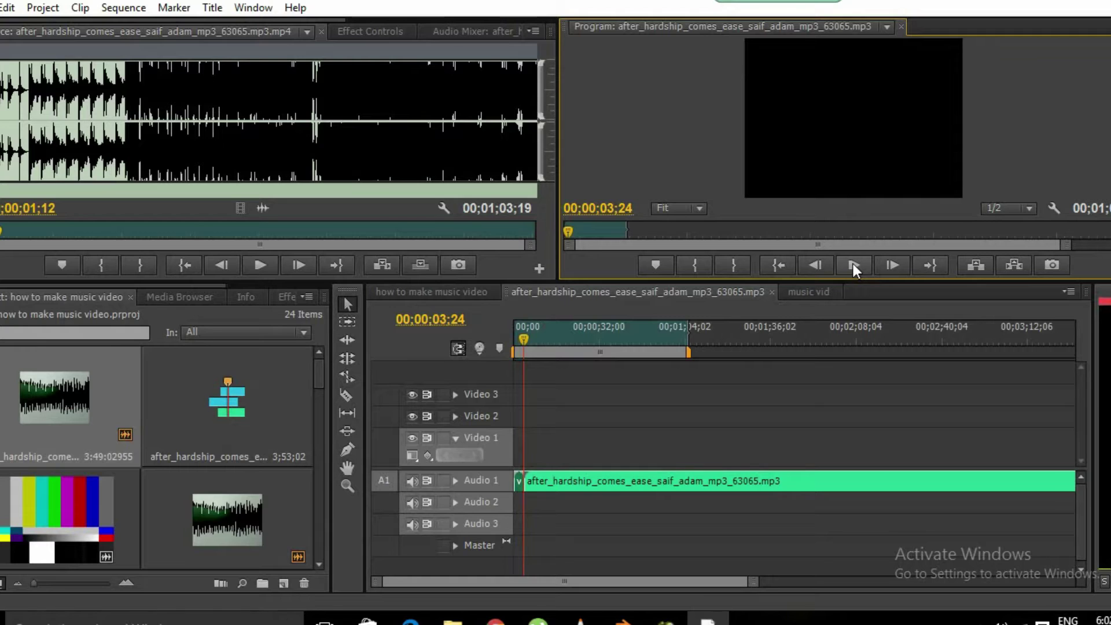
{"action": "left_click", "coordinate": [853, 264]}
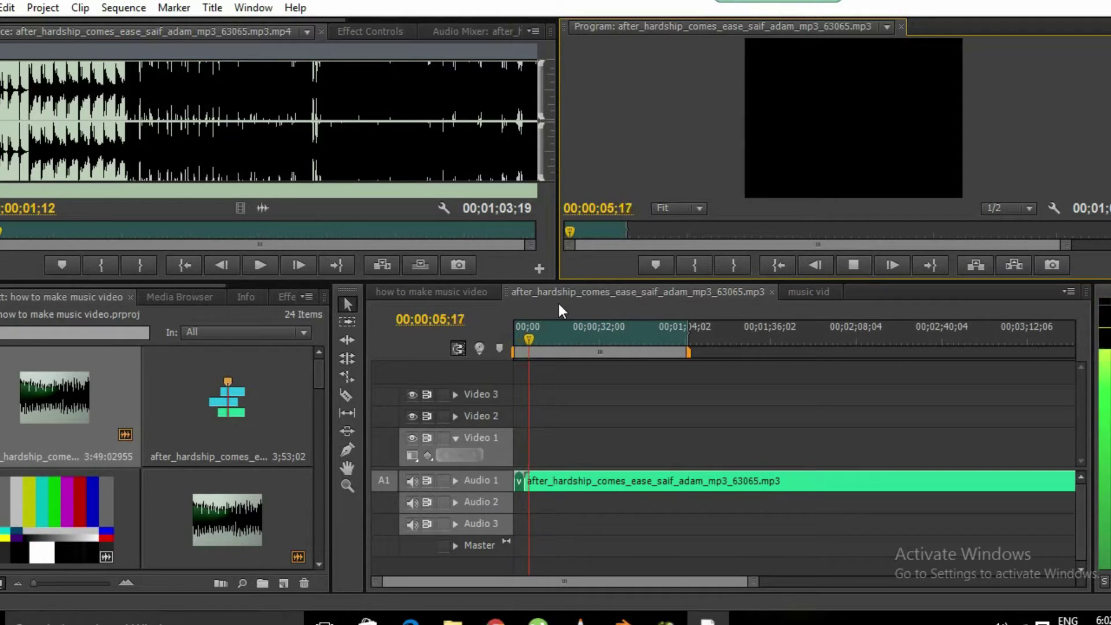
{"action": "left_click_drag", "start_coordinate": [523, 340], "coordinate": [519, 340]}
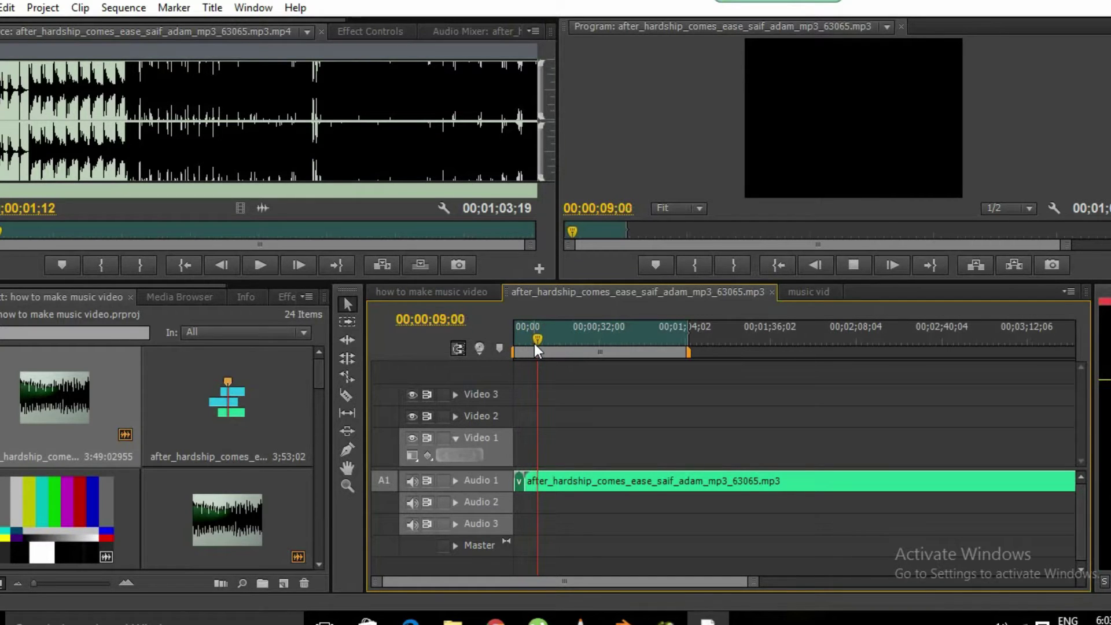
{"action": "key", "text": "space"}
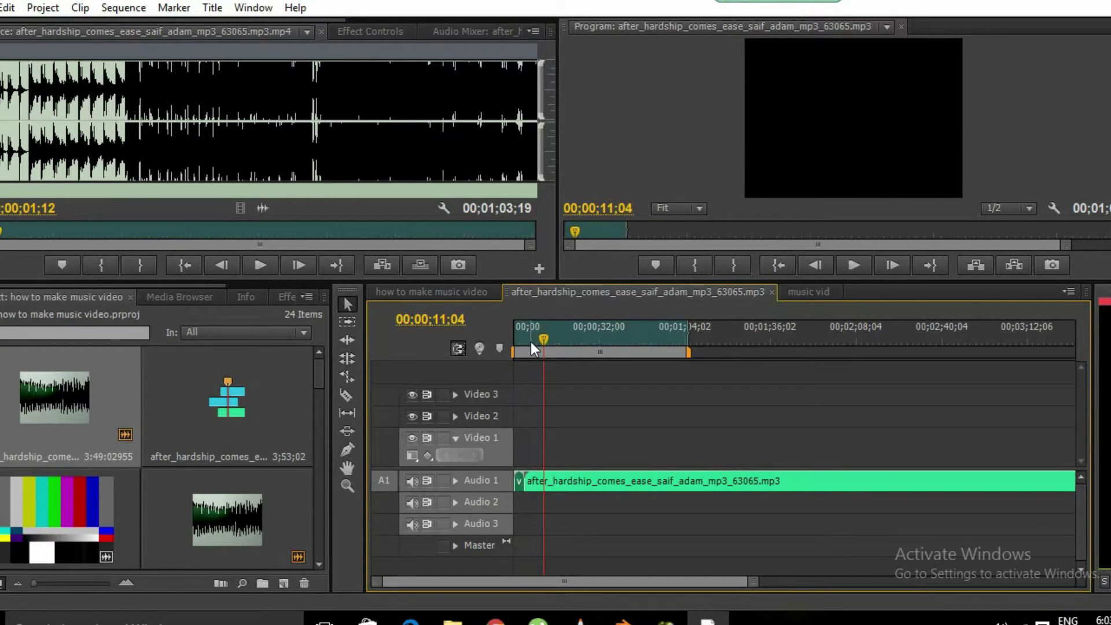
{"action": "left_click_drag", "start_coordinate": [530, 341], "coordinate": [519, 340]}
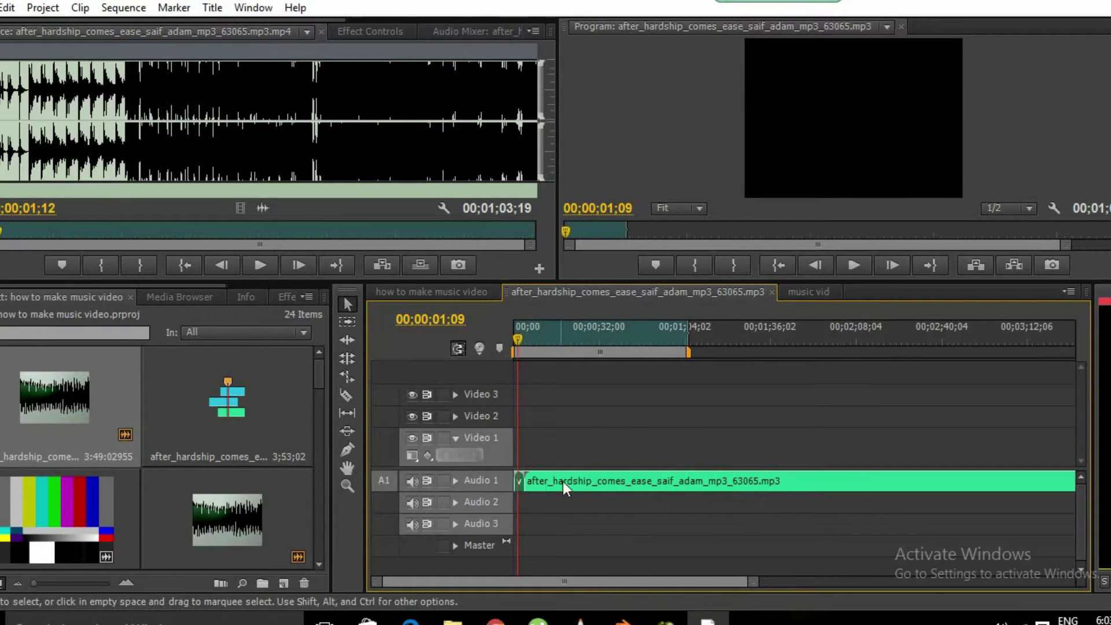
{"action": "left_click_drag", "start_coordinate": [554, 512], "coordinate": [521, 492]}
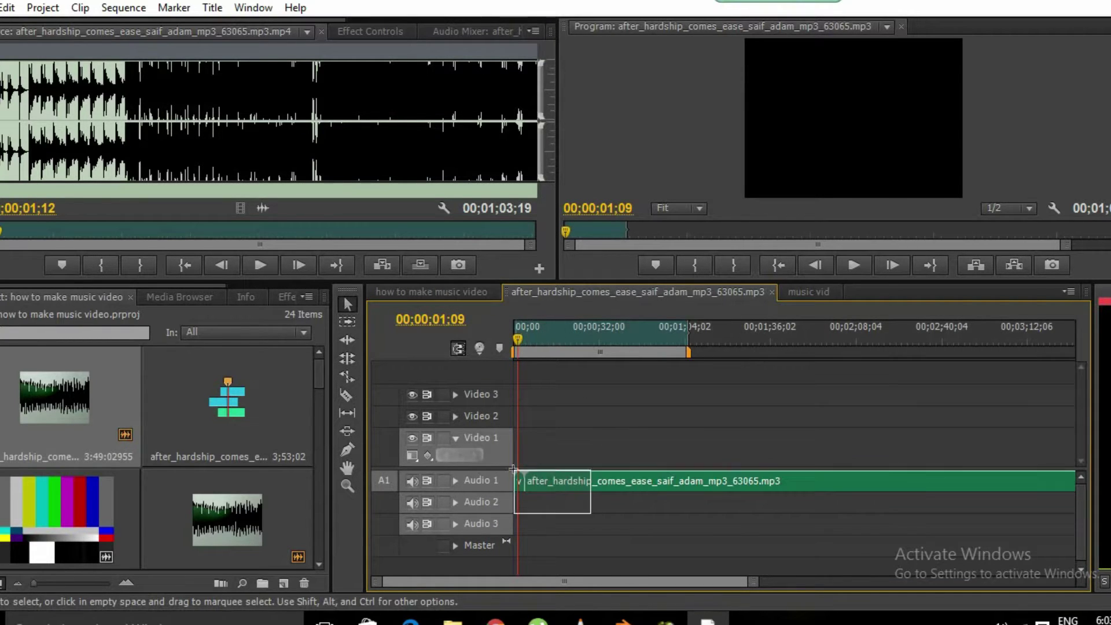
Set the Audio 1 song clip to 170% speed and shift it left on the track.
{"action": "right_click", "coordinate": [557, 482]}
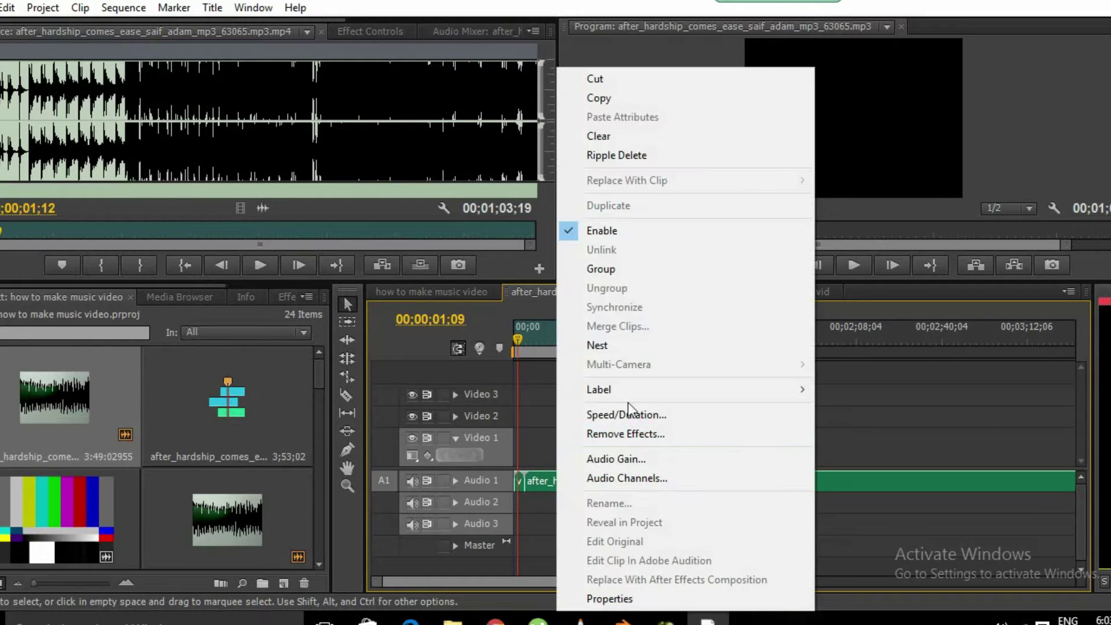
{"action": "left_click", "coordinate": [683, 411]}
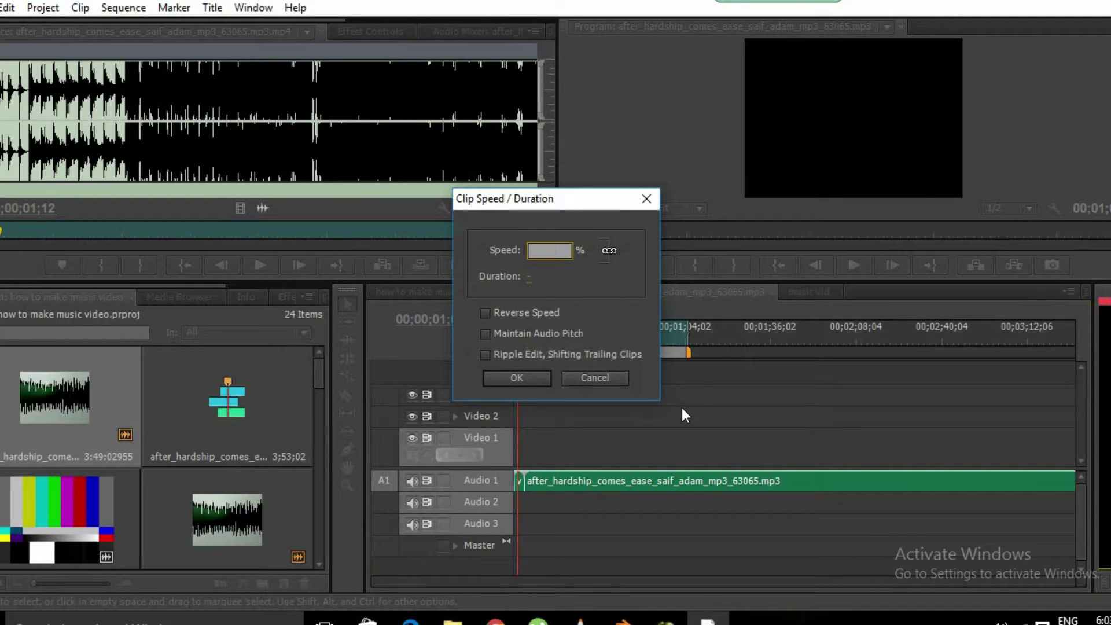
{"action": "type", "text": "1"}
{"action": "type", "text": "7"}
{"action": "type", "text": "0o"}
{"action": "key", "text": "Return"}
{"action": "left_click_drag", "start_coordinate": [569, 484], "coordinate": [543, 484]}
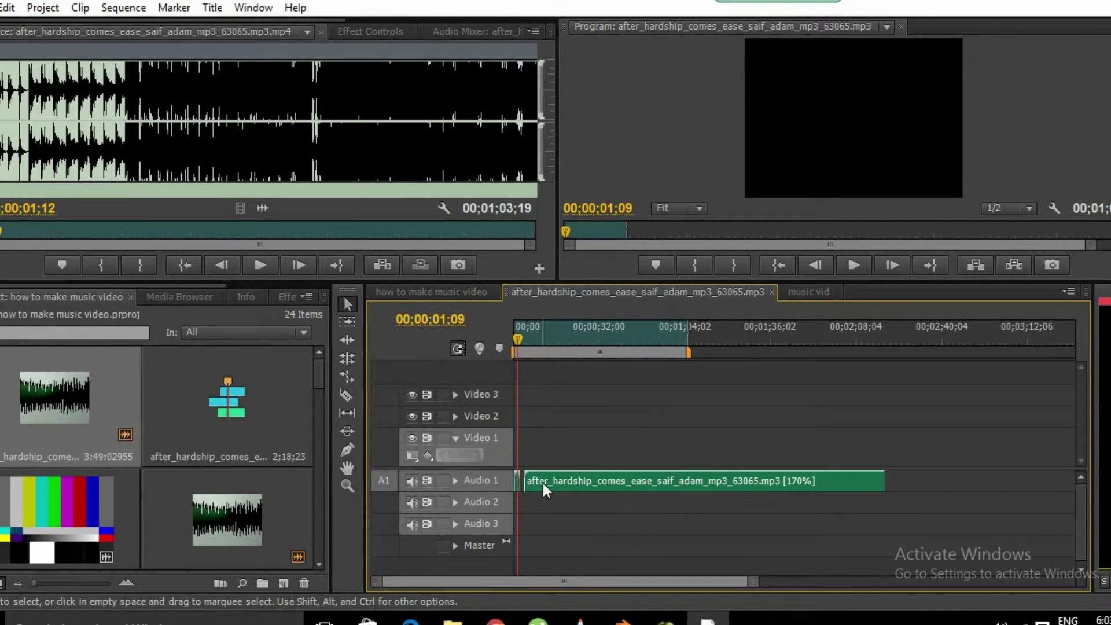
Move the sped-up song clip flush to the sequence start.
{"action": "left_click", "coordinate": [543, 484]}
{"action": "left_click", "coordinate": [524, 483]}
{"action": "left_click_drag", "start_coordinate": [524, 483], "coordinate": [519, 483]}
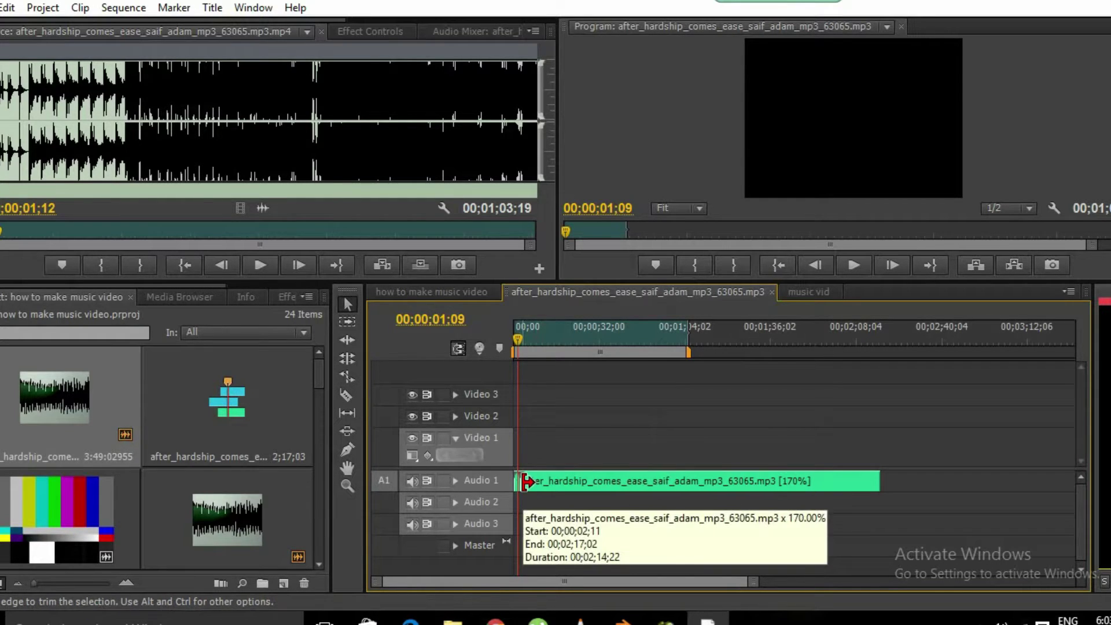
Play the sequence from the start and from about 27 seconds in to check the song.
{"action": "left_click", "coordinate": [514, 338]}
{"action": "key", "text": "space"}
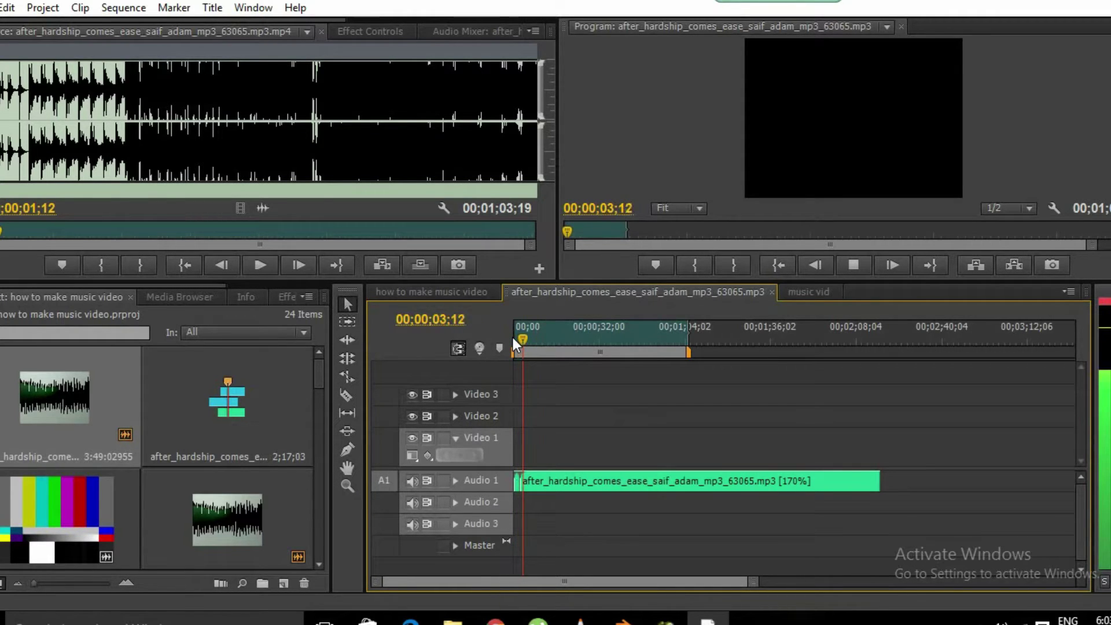
{"action": "left_click", "coordinate": [590, 341]}
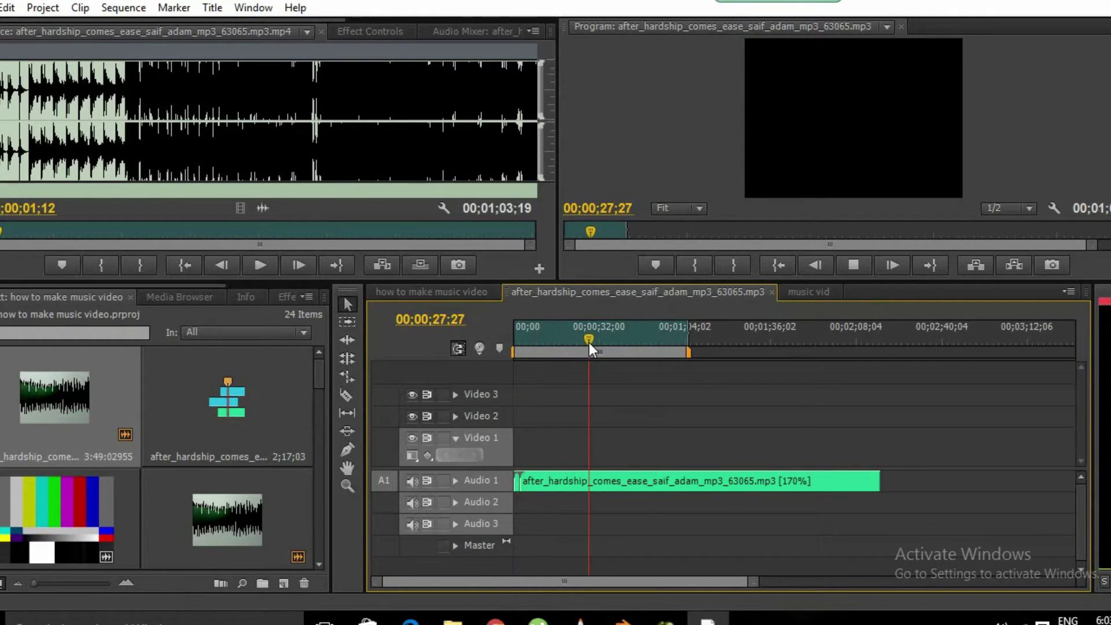
{"action": "key", "text": "space"}
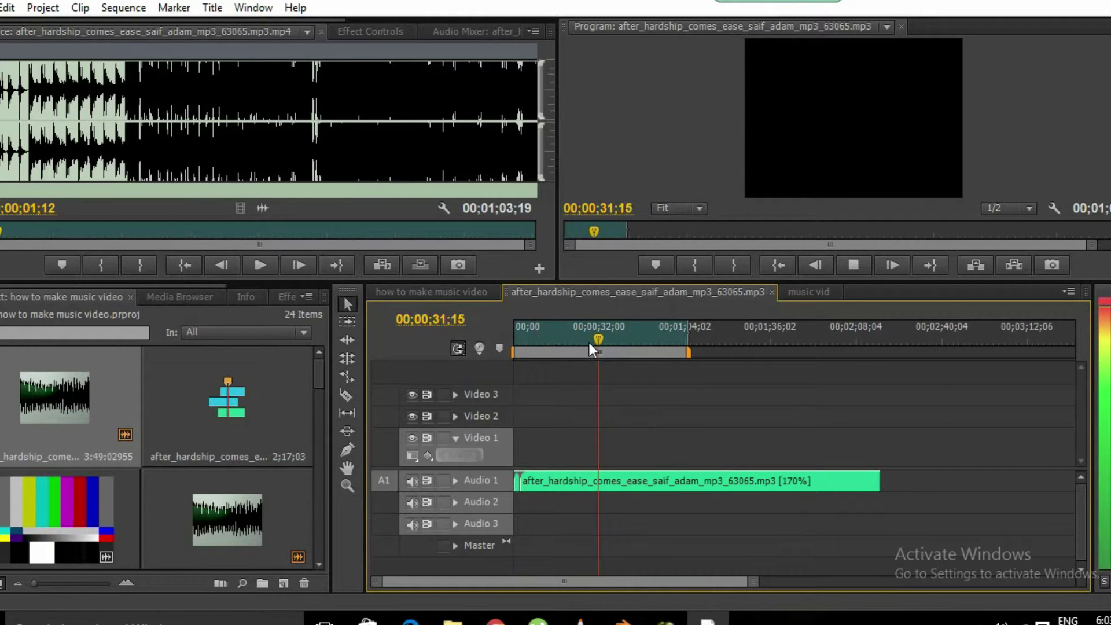
{"action": "key", "text": "space"}
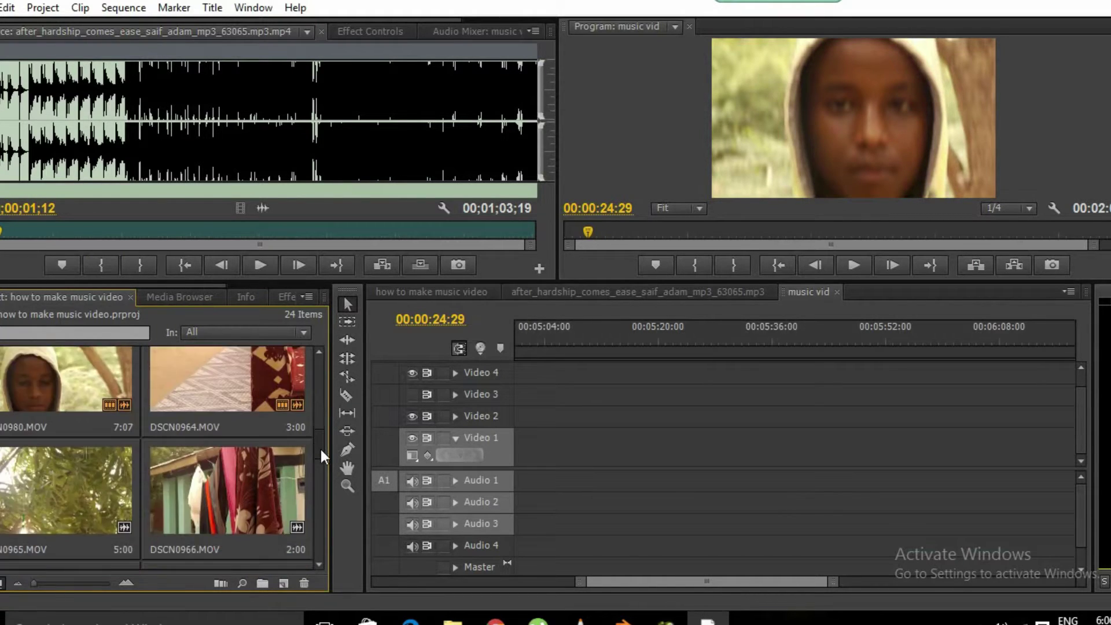
{"action": "left_click_drag", "start_coordinate": [316, 435], "coordinate": [323, 500]}
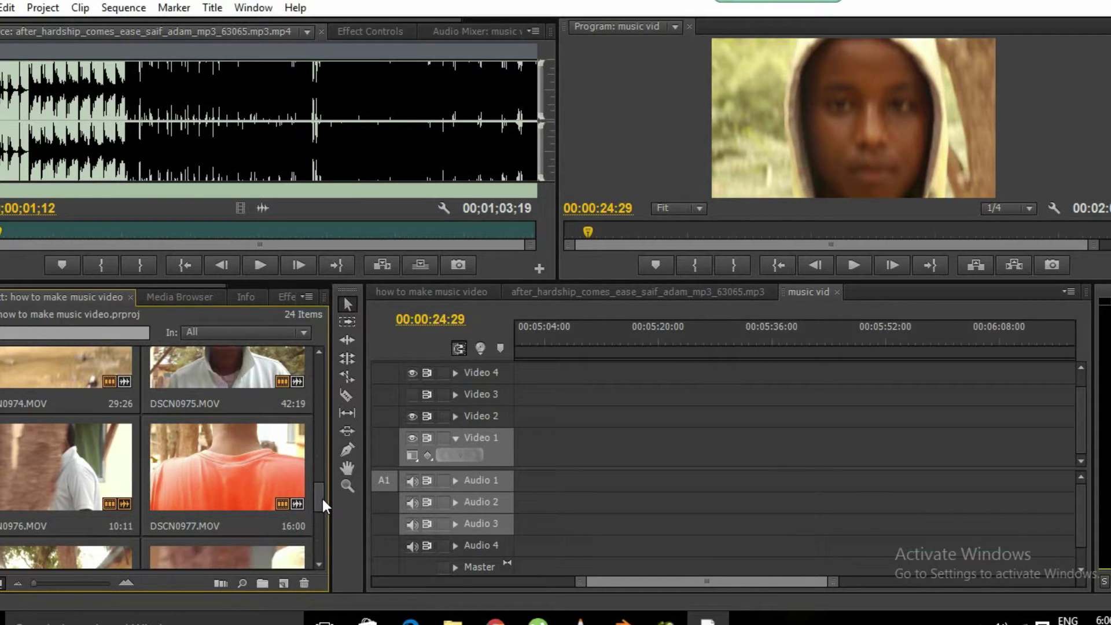
Preview DSCN0976 and DSCN0969, then drop DSCN0969.MOV onto Video 1 and Audio 1.
{"action": "double_click", "coordinate": [3, 477]}
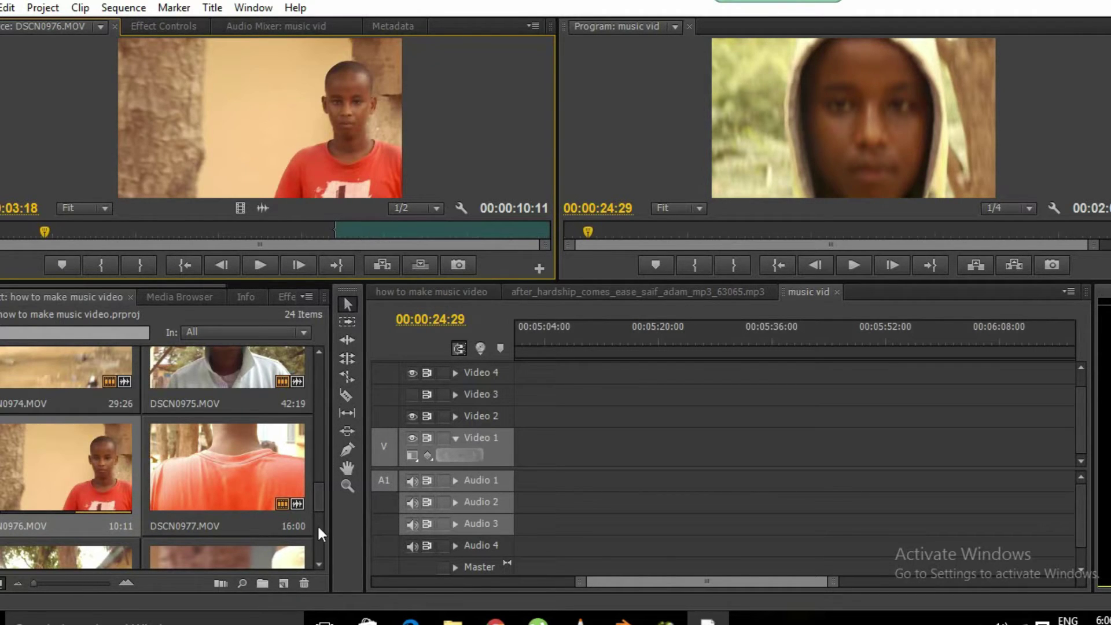
{"action": "mouse_move", "coordinate": [320, 501]}
{"action": "left_mouse_down"}
{"action": "mouse_move", "coordinate": [317, 431]}
{"action": "mouse_move", "coordinate": [317, 473]}
{"action": "left_mouse_up"}
{"action": "double_click", "coordinate": [199, 442]}
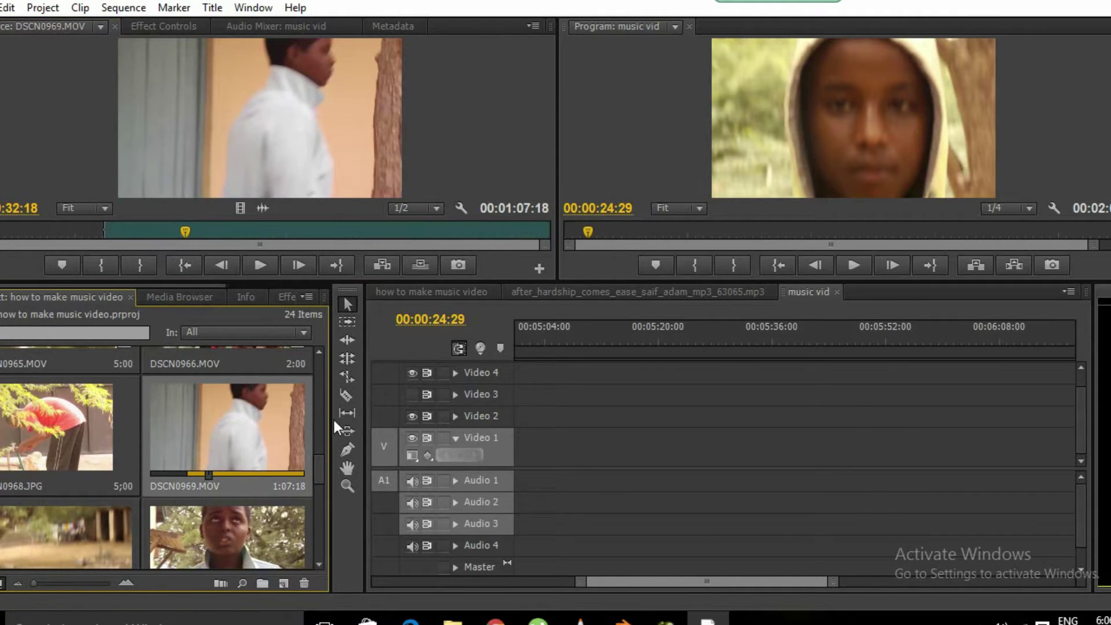
{"action": "left_click_drag", "start_coordinate": [265, 421], "coordinate": [526, 456]}
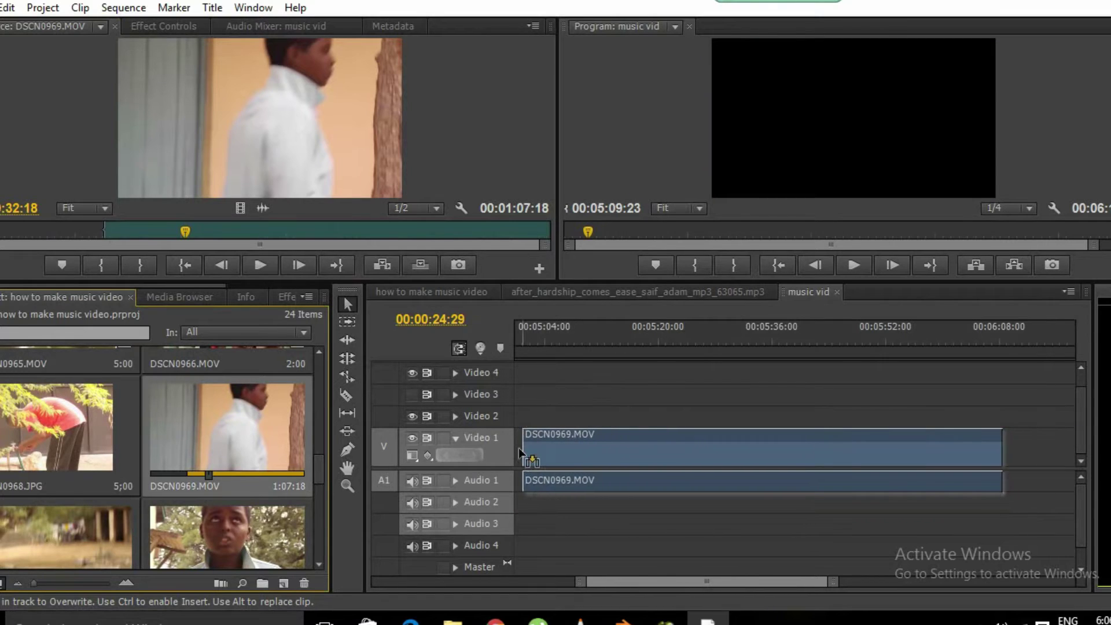
{"action": "left_click_drag", "start_coordinate": [525, 456], "coordinate": [556, 456]}
Nudge DSCN0969's source in point slightly later, then go to the File menu to export.
{"action": "left_click", "coordinate": [564, 347]}
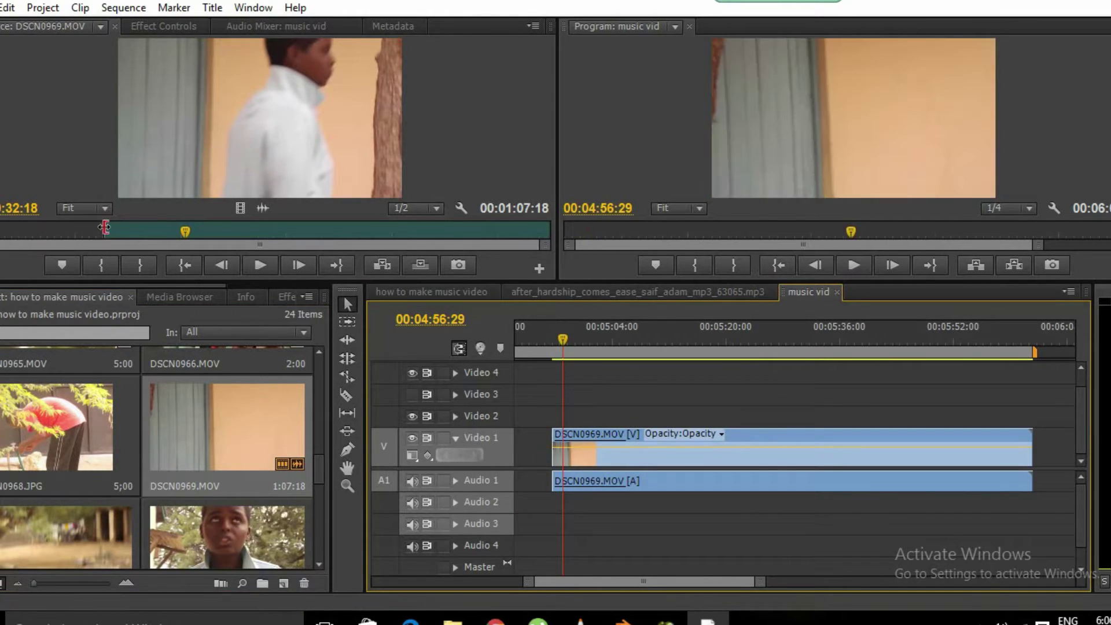
{"action": "left_click_drag", "start_coordinate": [105, 228], "coordinate": [108, 228]}
{"action": "left_click", "coordinate": [319, 473]}
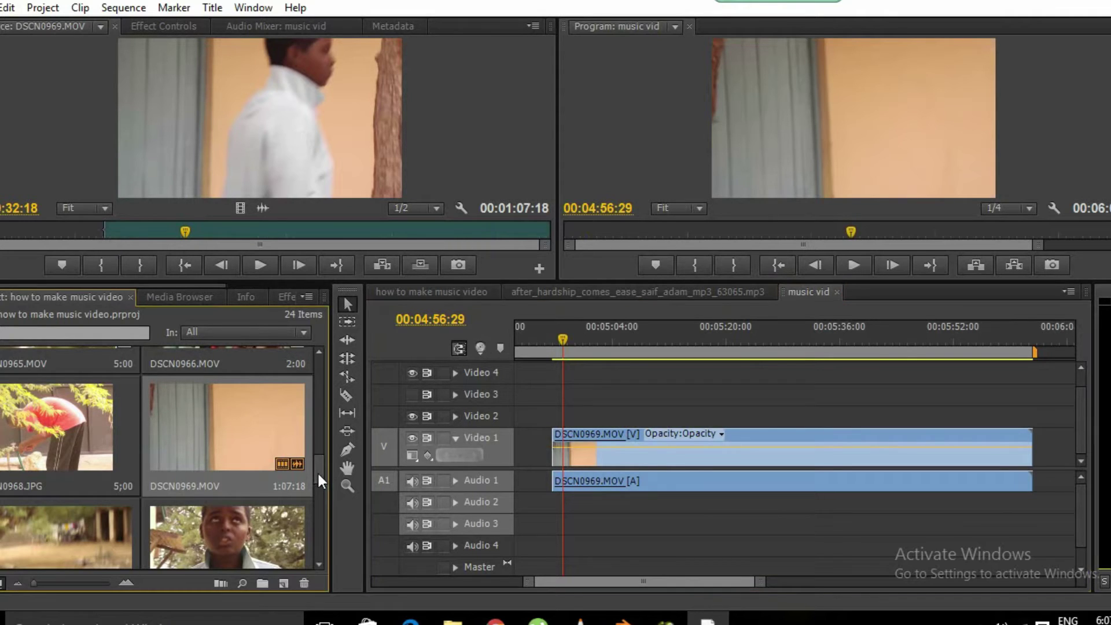
{"action": "left_click_drag", "start_coordinate": [319, 472], "coordinate": [313, 543]}
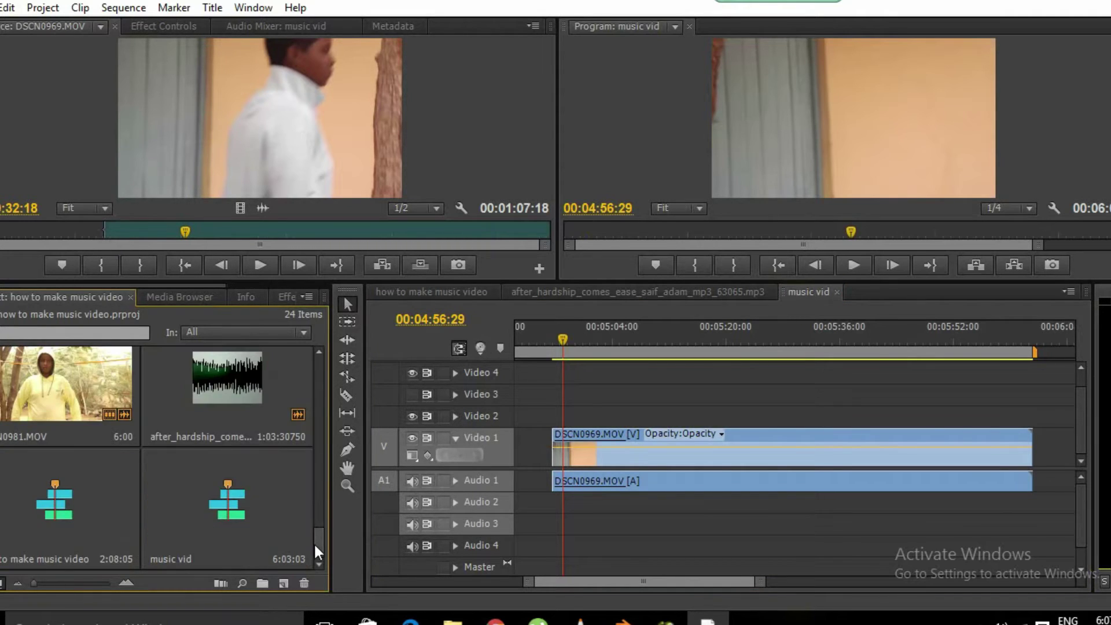
{"action": "left_click", "coordinate": [3, 8]}
{"action": "mouse_move", "coordinate": [53, 414]}
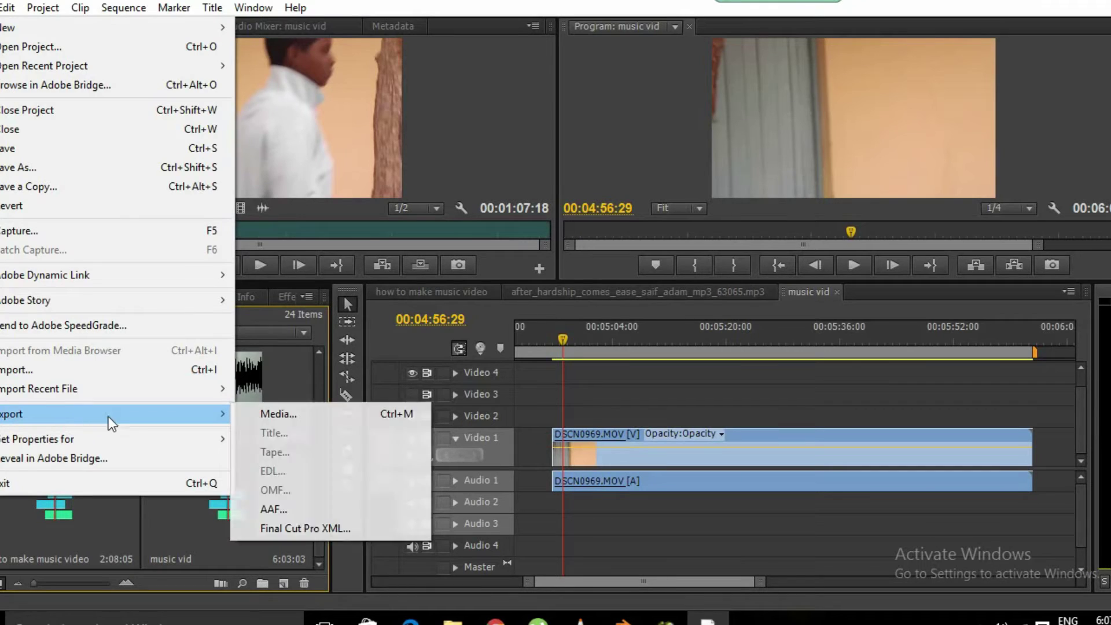
{"action": "left_click", "coordinate": [246, 414]}
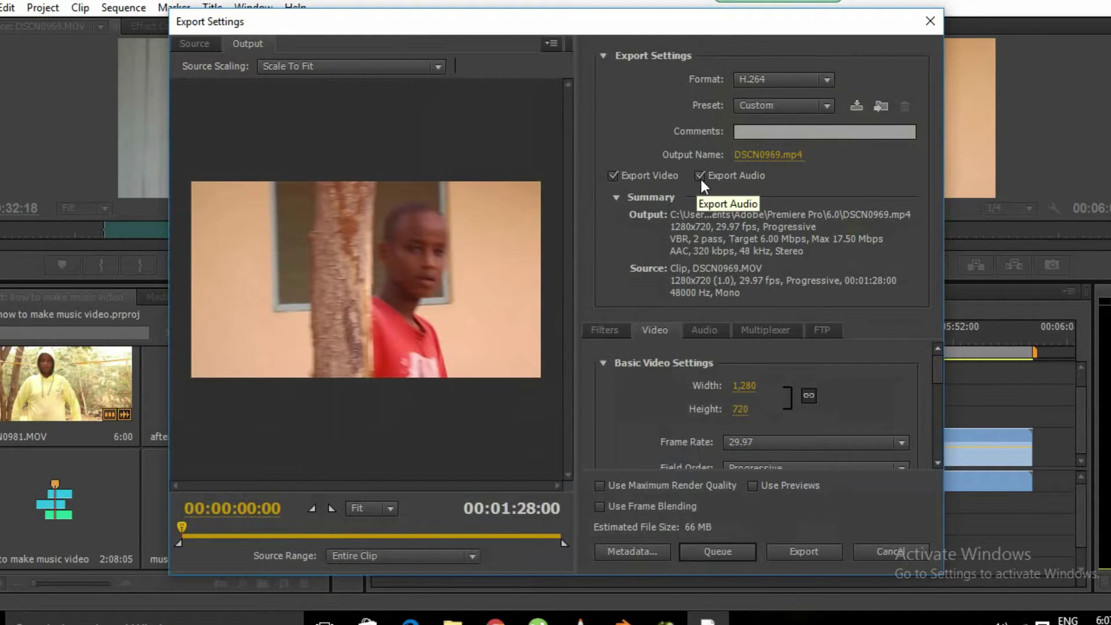
{"action": "left_click", "coordinate": [614, 176]}
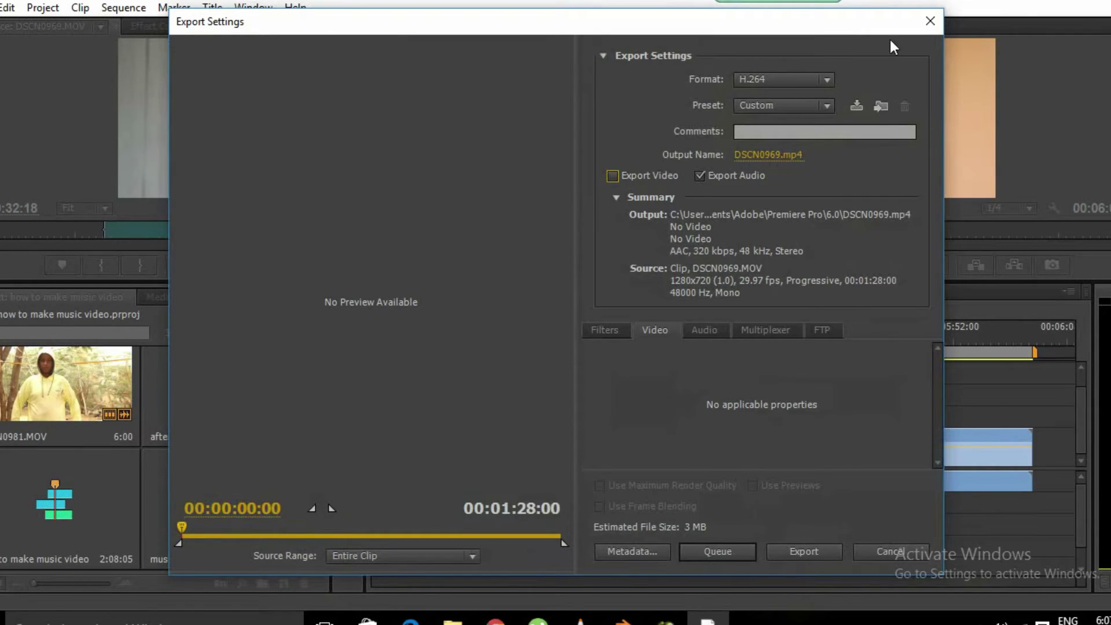
{"action": "left_click", "coordinate": [928, 24]}
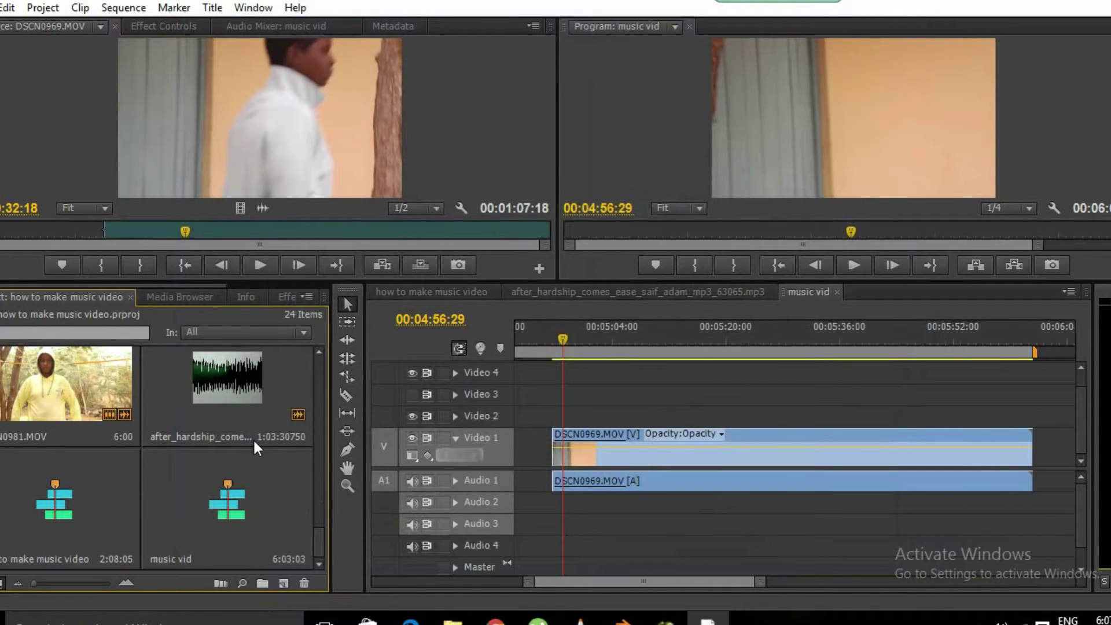
Load the after_hardship_comes_ease song and place it on Audio 2.
{"action": "double_click", "coordinate": [236, 379]}
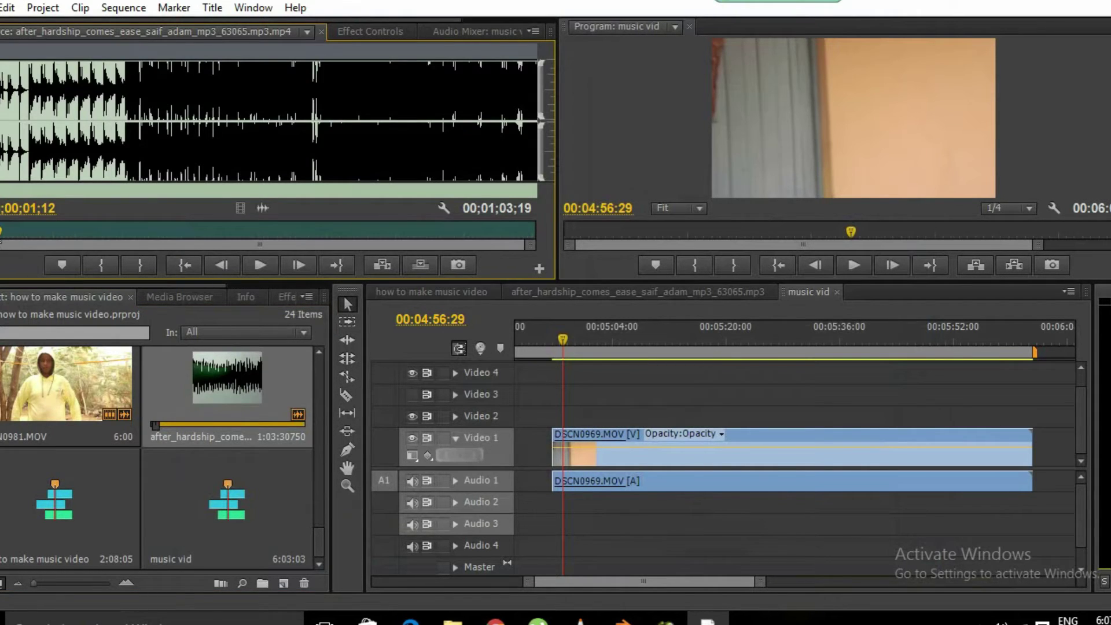
{"action": "left_click_drag", "start_coordinate": [1, 239], "coordinate": [2, 239]}
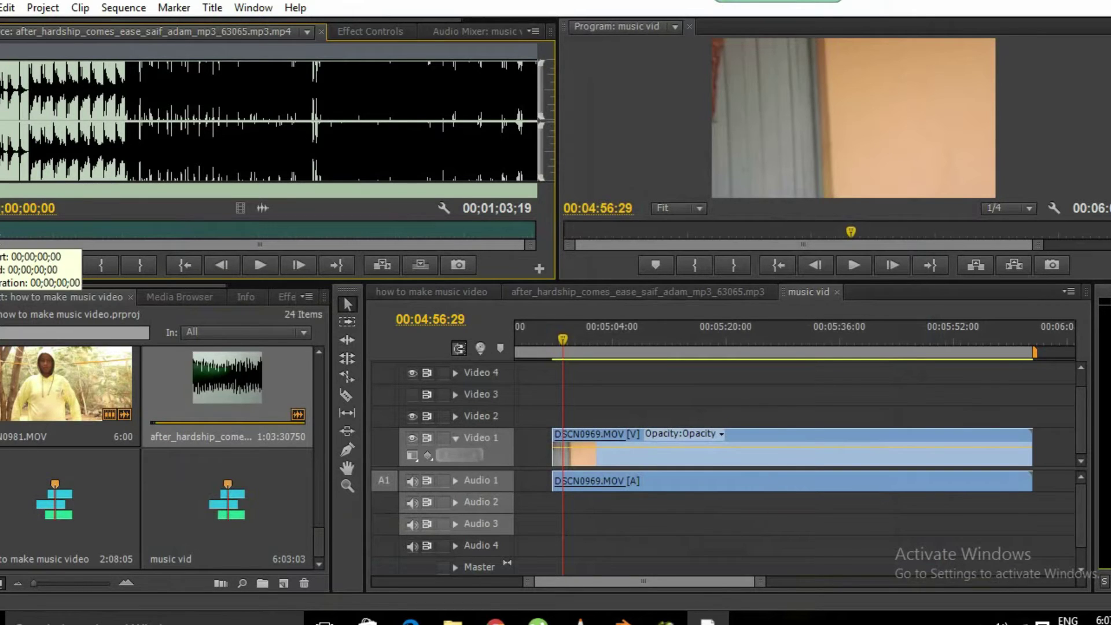
{"action": "left_click", "coordinate": [227, 401]}
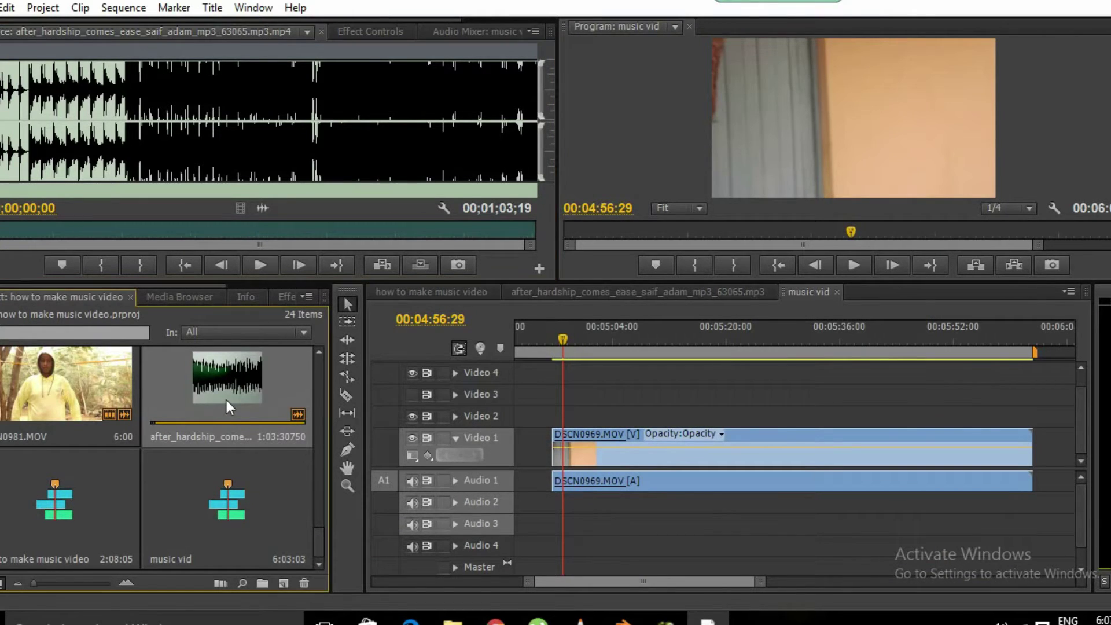
{"action": "left_click_drag", "start_coordinate": [226, 400], "coordinate": [551, 508]}
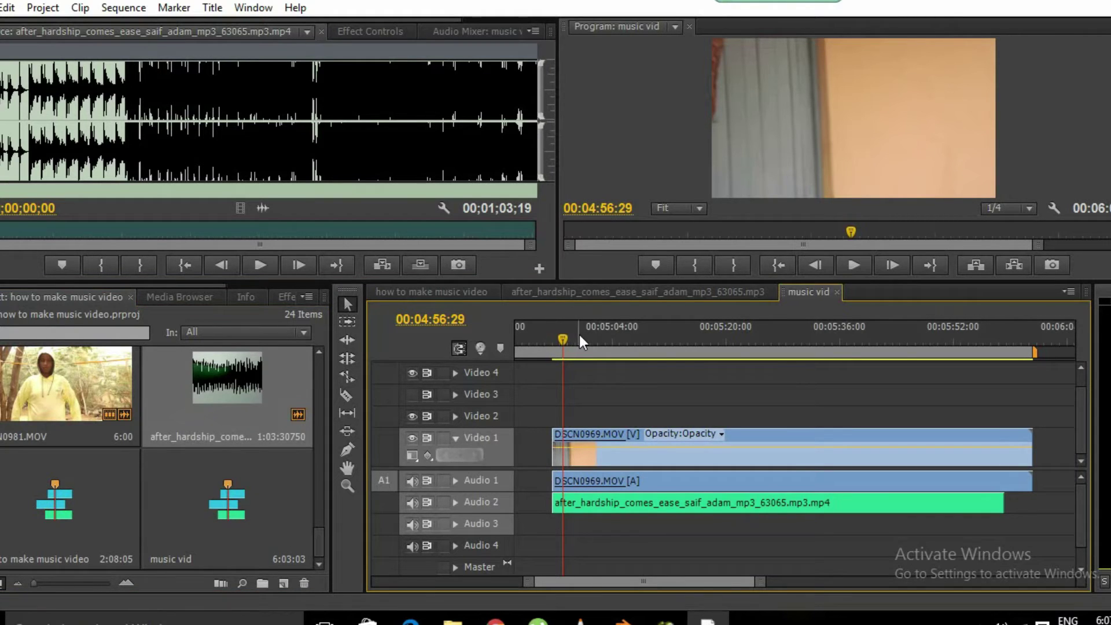
Play back the sequence from about 00:05:13 to check the song under DSCN0969.
{"action": "left_click", "coordinate": [580, 335]}
{"action": "left_click", "coordinate": [682, 340]}
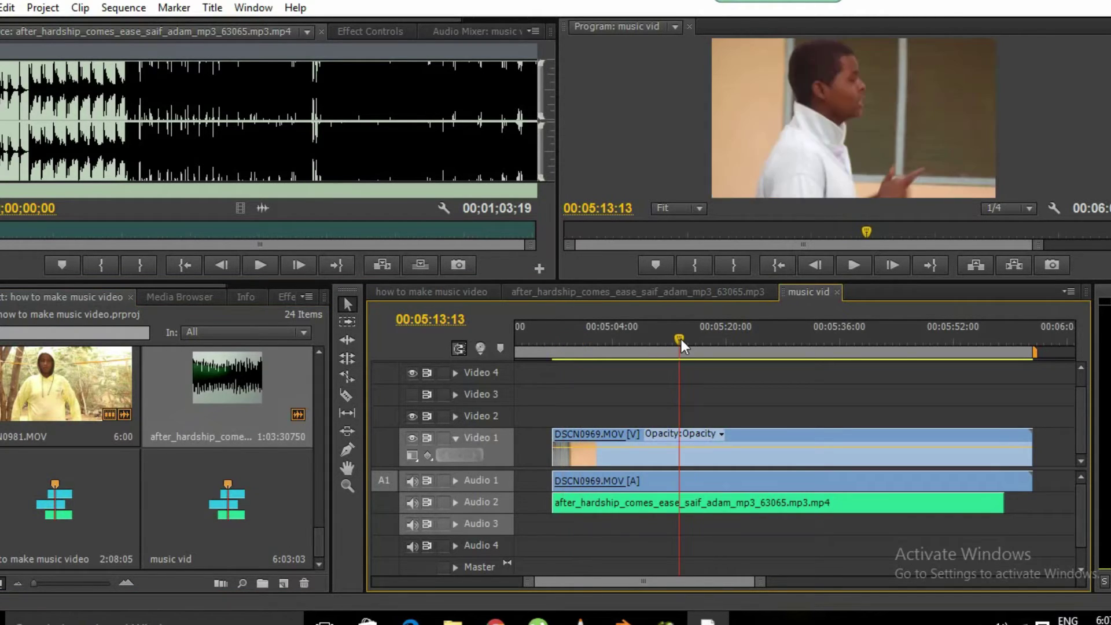
{"action": "key", "text": "space"}
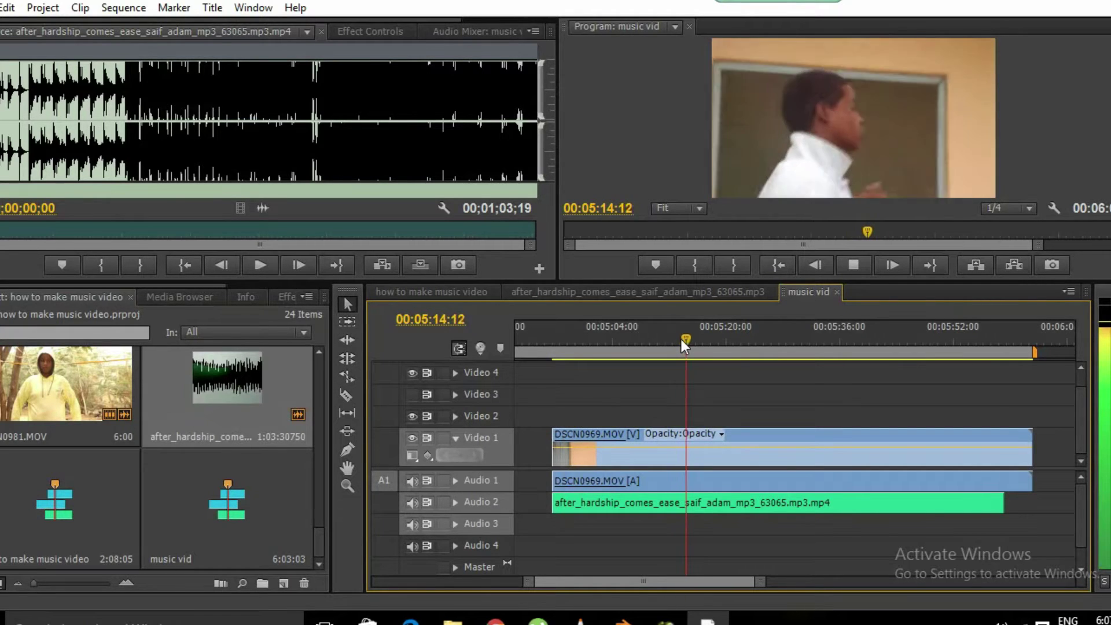
{"action": "key", "text": "space"}
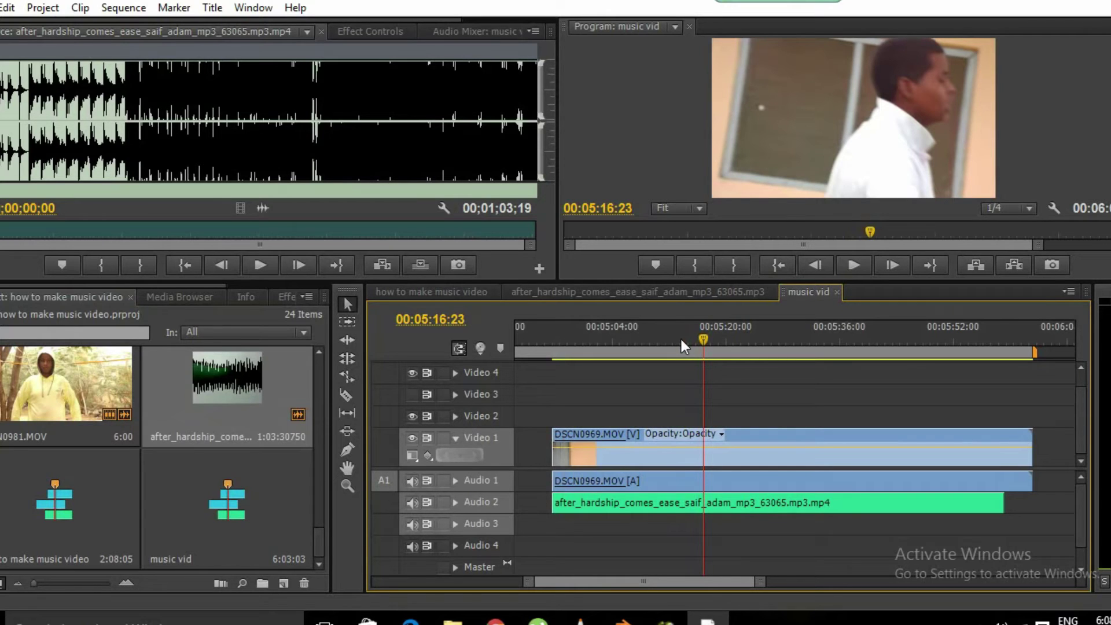
{"action": "key", "text": "space"}
{"action": "key", "text": "space"}
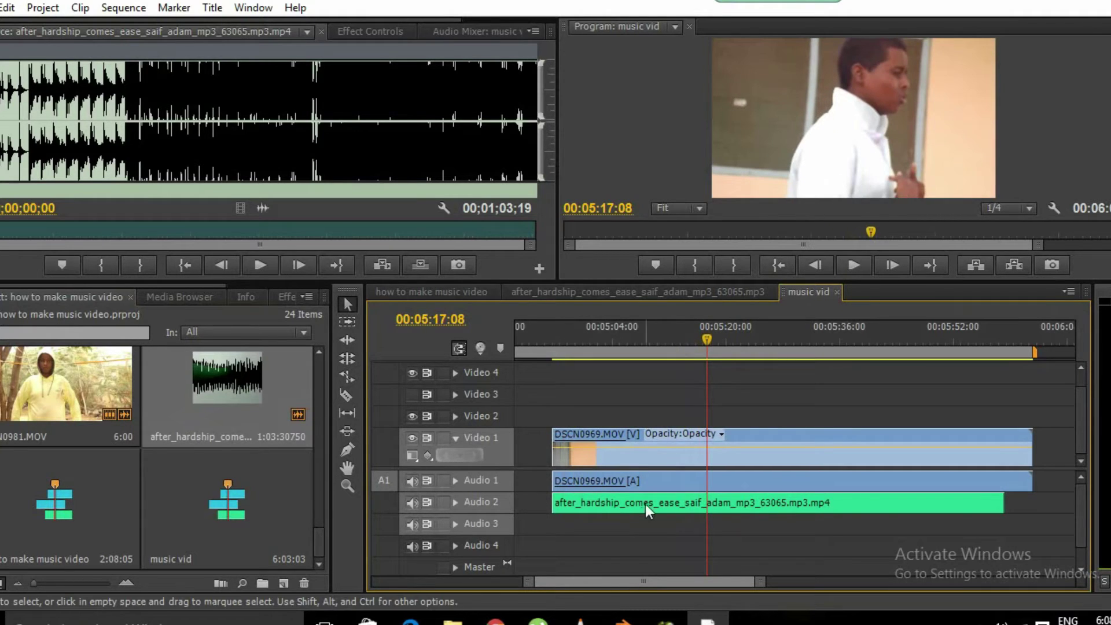
{"action": "right_click", "coordinate": [631, 457]}
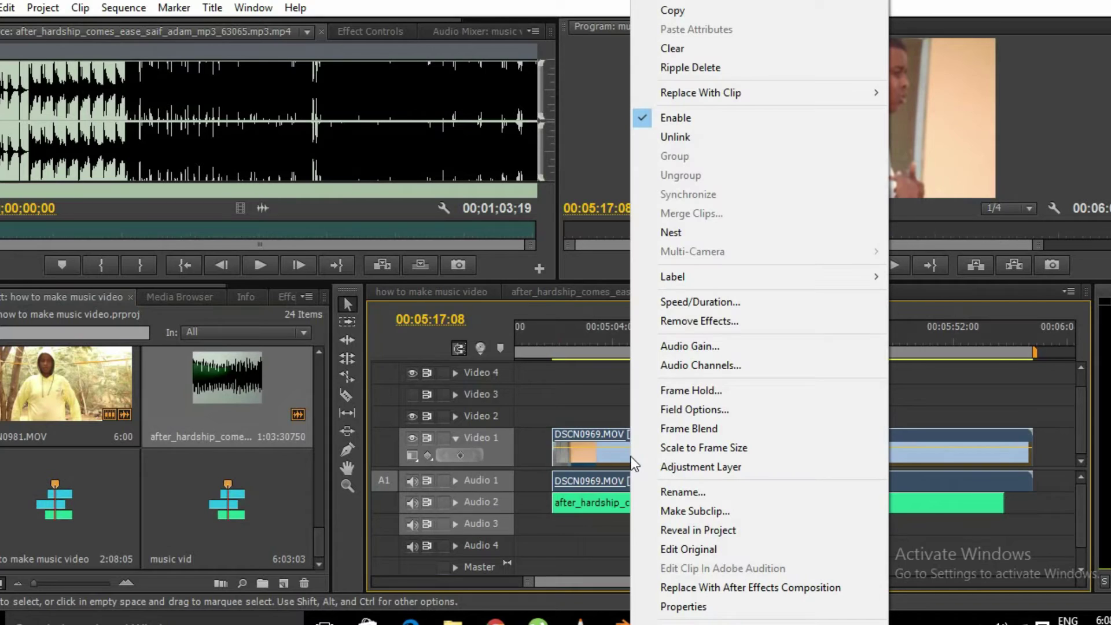
Set the DSCN0969 clip's speed to 80%.
{"action": "left_click", "coordinate": [763, 308]}
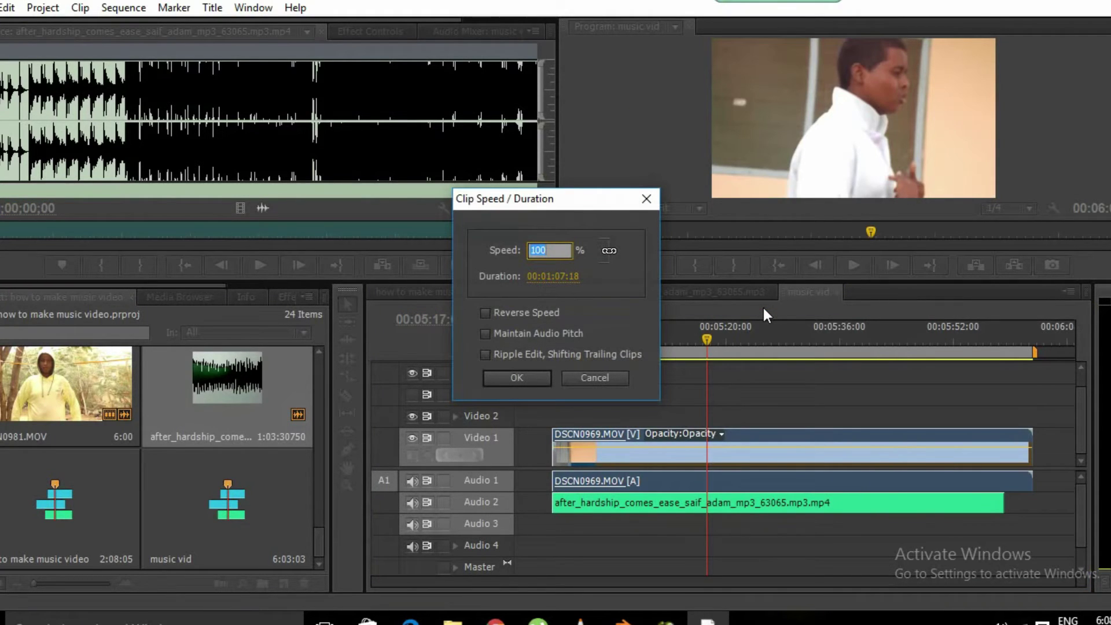
{"action": "key", "text": "BackSpace"}
{"action": "type", "text": "60"}
{"action": "key", "text": "BackSpace"}
{"action": "key", "text": "BackSpace"}
{"action": "type", "text": "80"}
{"action": "left_click", "coordinate": [507, 380]}
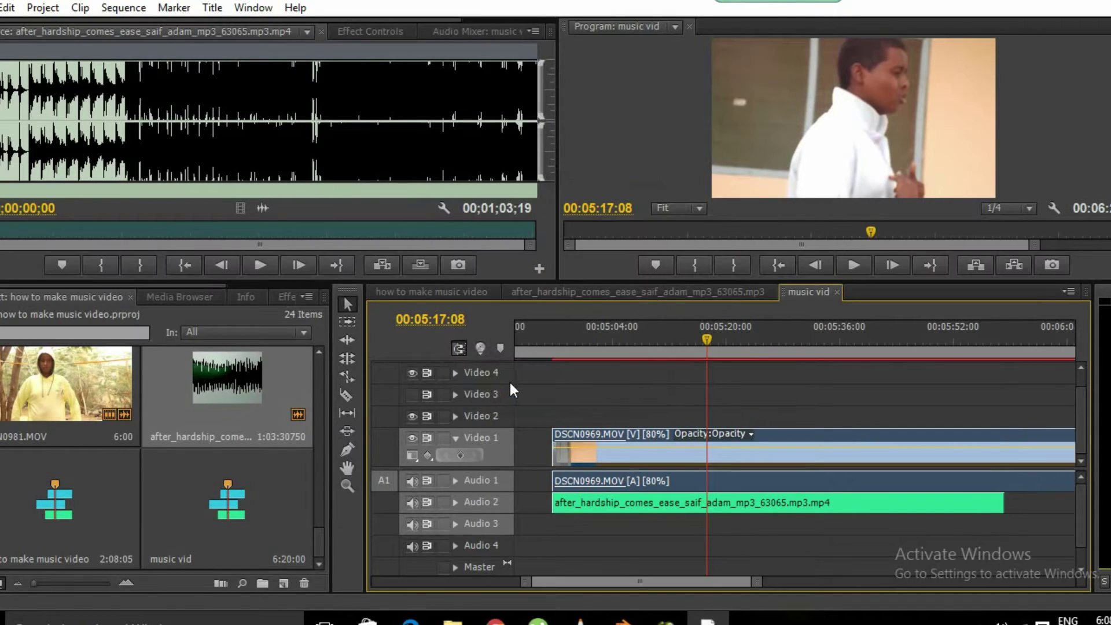
Set the Audio 2 song clip's speed to 80% as well.
{"action": "right_click", "coordinate": [604, 500]}
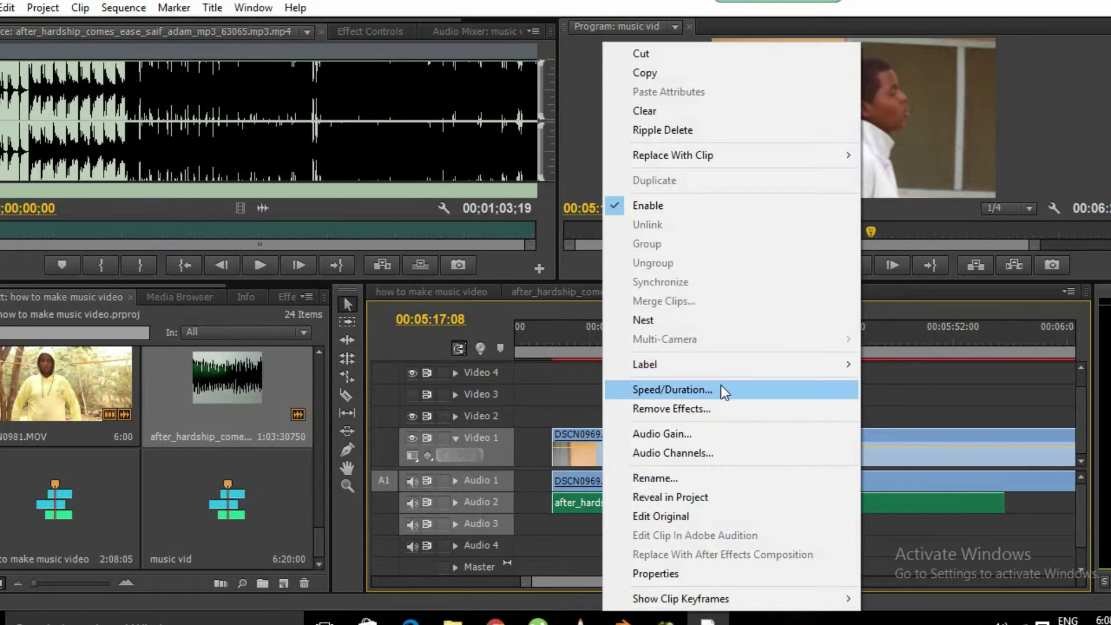
{"action": "left_click", "coordinate": [721, 392]}
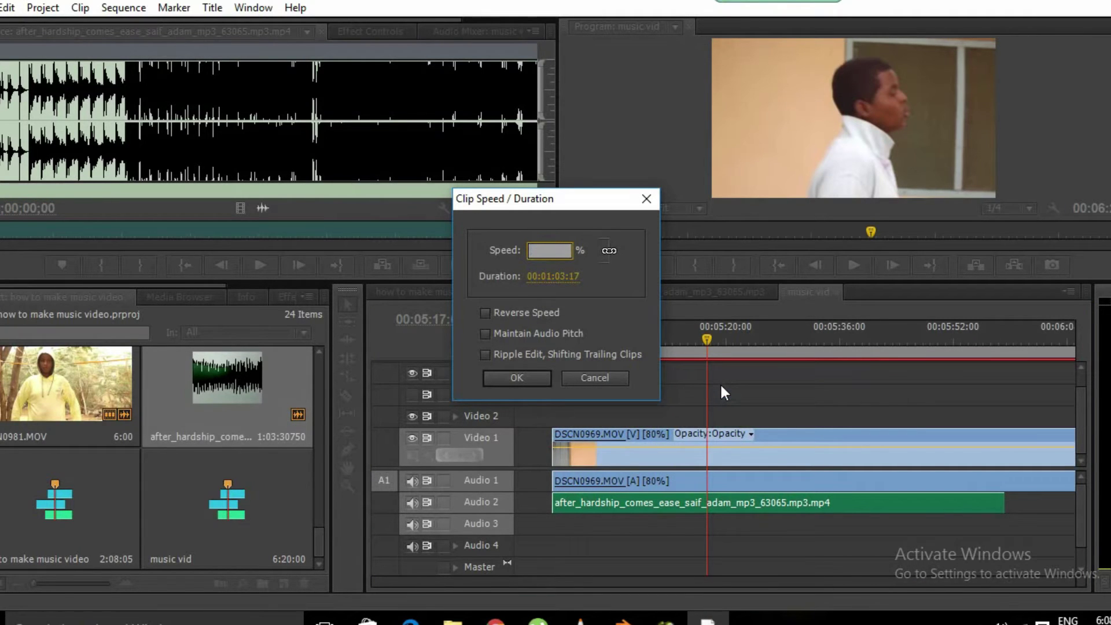
{"action": "type", "text": "80"}
{"action": "key", "text": "Return"}
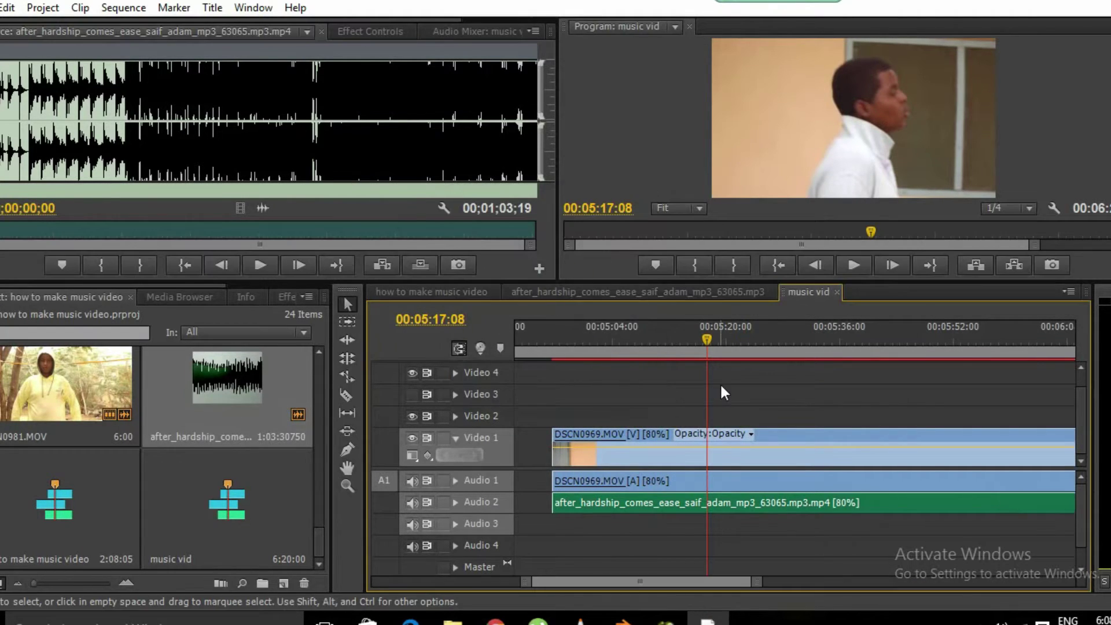
Preview the sequence from about 00:05:03 to 00:05:19, then deselect the clips.
{"action": "left_click", "coordinate": [609, 338]}
{"action": "key", "text": "space"}
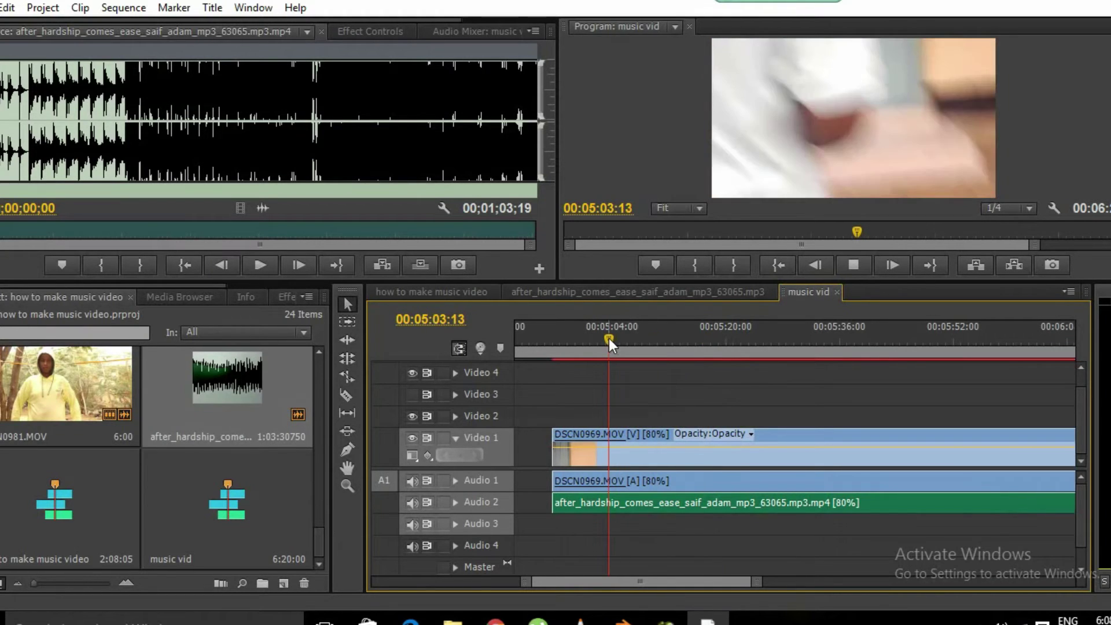
{"action": "left_click_drag", "start_coordinate": [609, 338], "coordinate": [723, 347]}
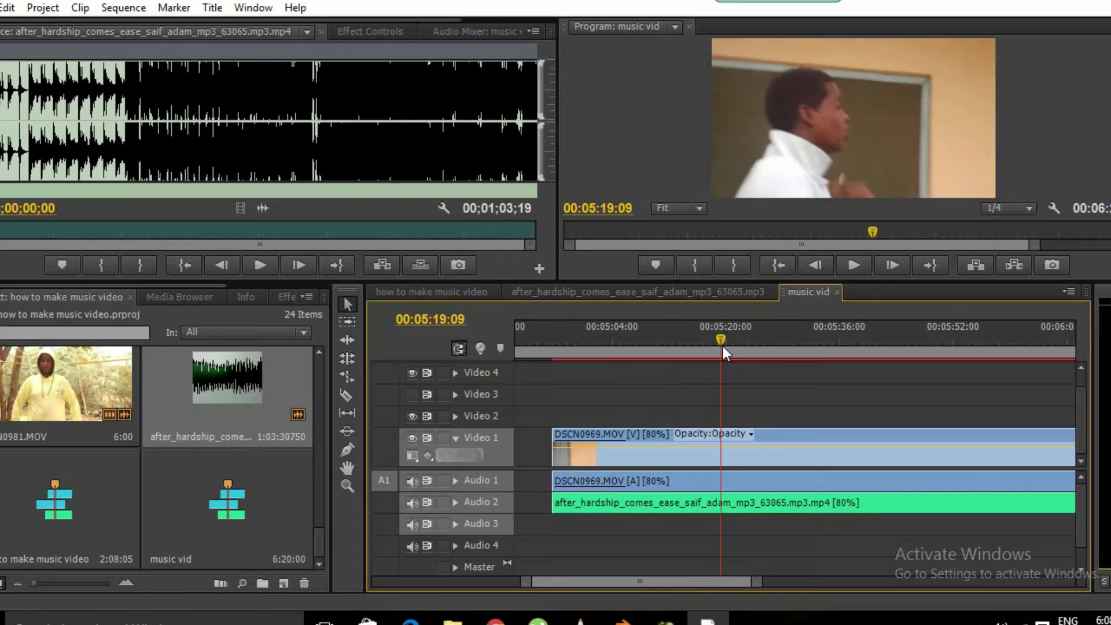
{"action": "key", "text": "space"}
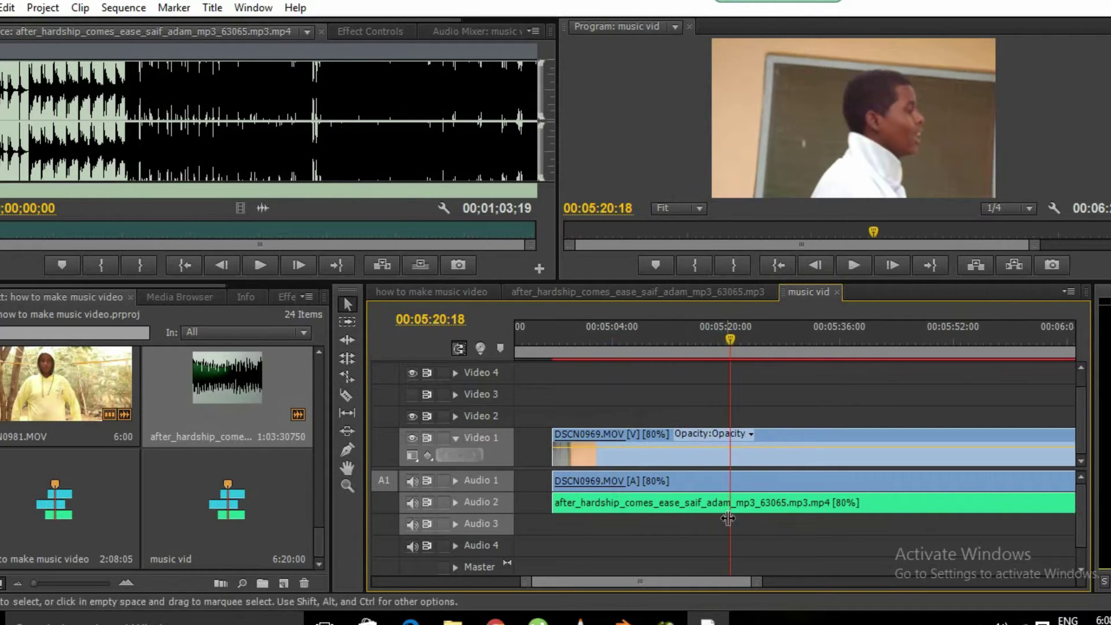
{"action": "left_click", "coordinate": [773, 540]}
Change the DSCN0969 clip and the song to 60% speed.
{"action": "right_click", "coordinate": [670, 444]}
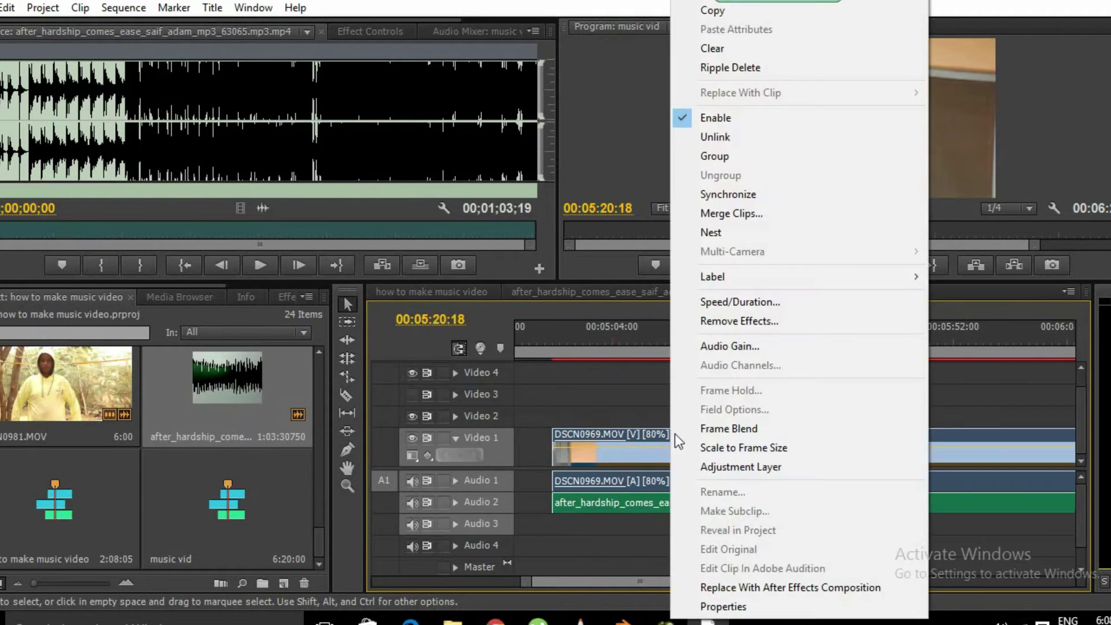
{"action": "left_click", "coordinate": [805, 310]}
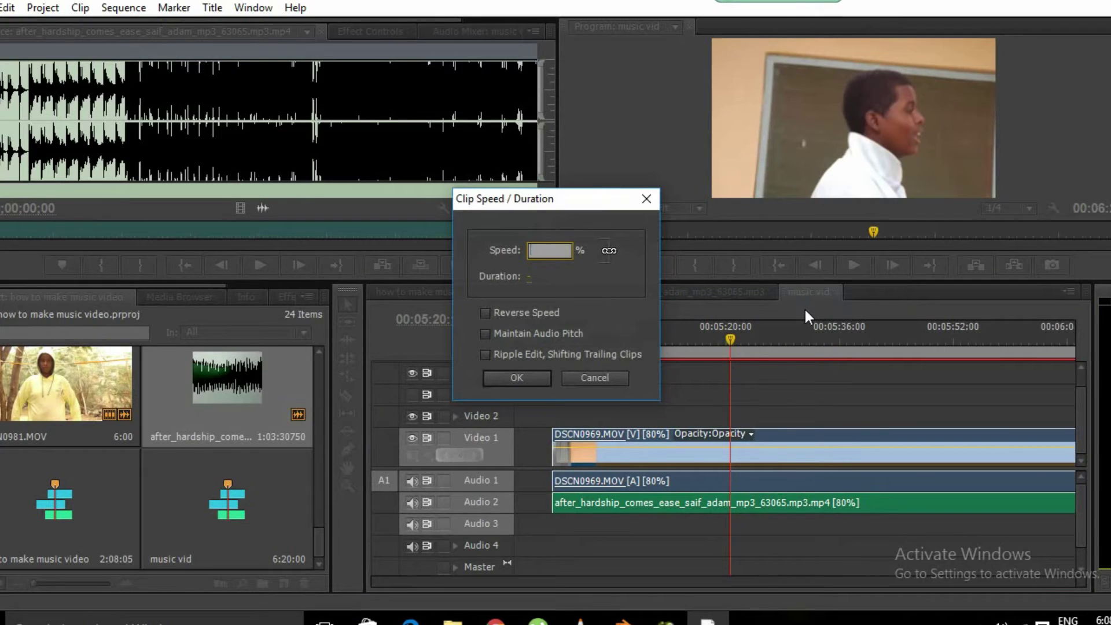
{"action": "type", "text": "6"}
{"action": "type", "text": "0"}
{"action": "key", "text": "Return"}
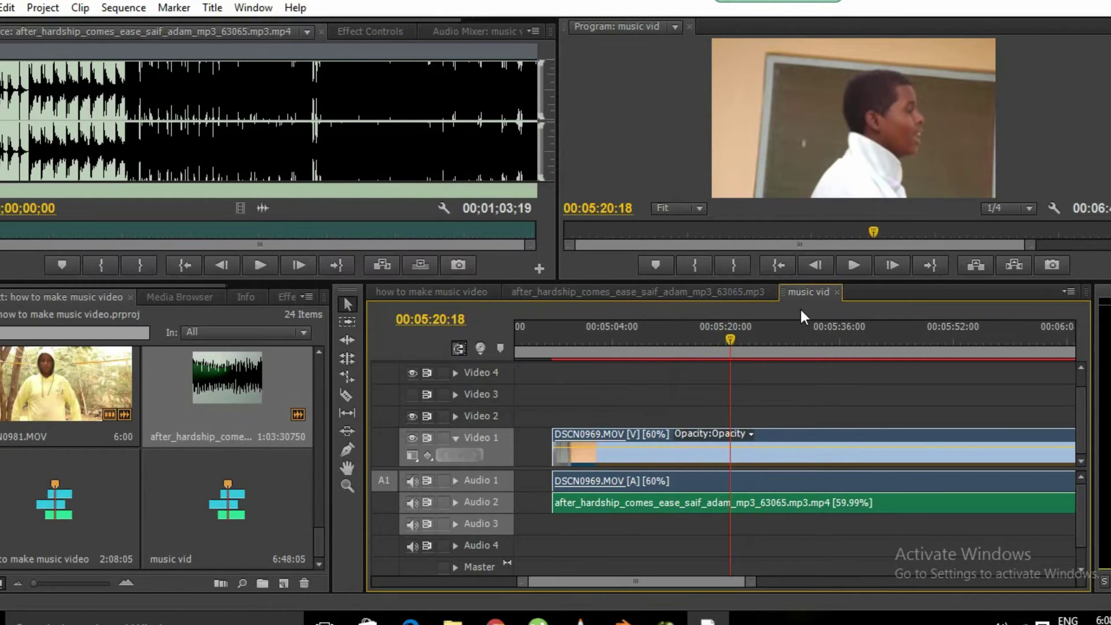
Preview the slowed sequence from around 00:05:37, stopping at 00:05:44:18.
{"action": "left_click", "coordinate": [857, 266]}
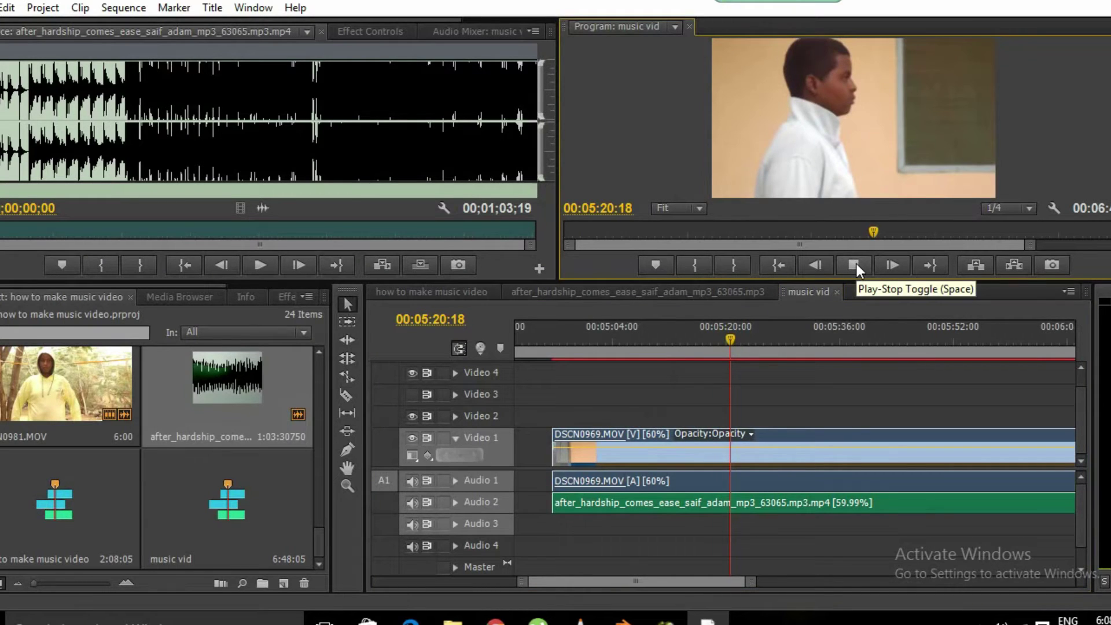
{"action": "key", "text": "space"}
{"action": "left_click", "coordinate": [849, 325]}
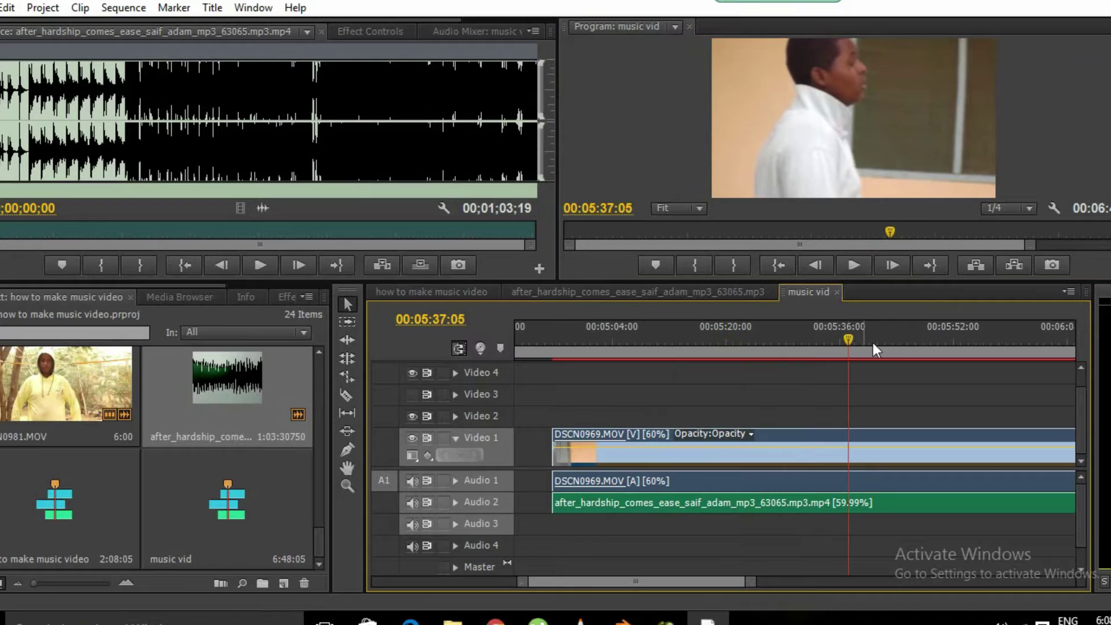
{"action": "left_click", "coordinate": [860, 265]}
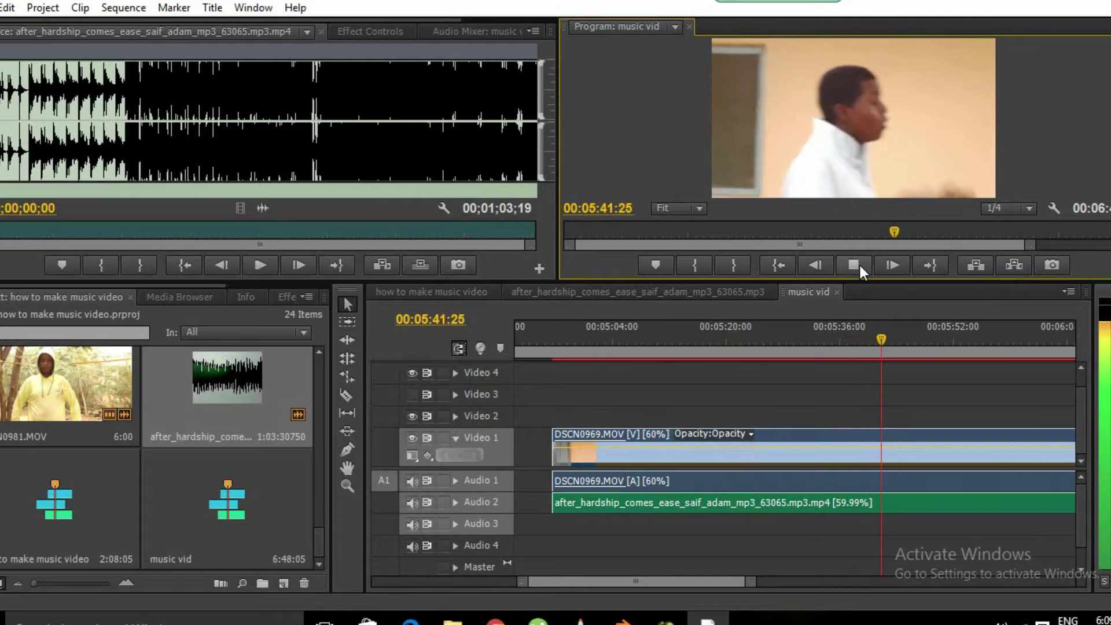
{"action": "left_click", "coordinate": [859, 264]}
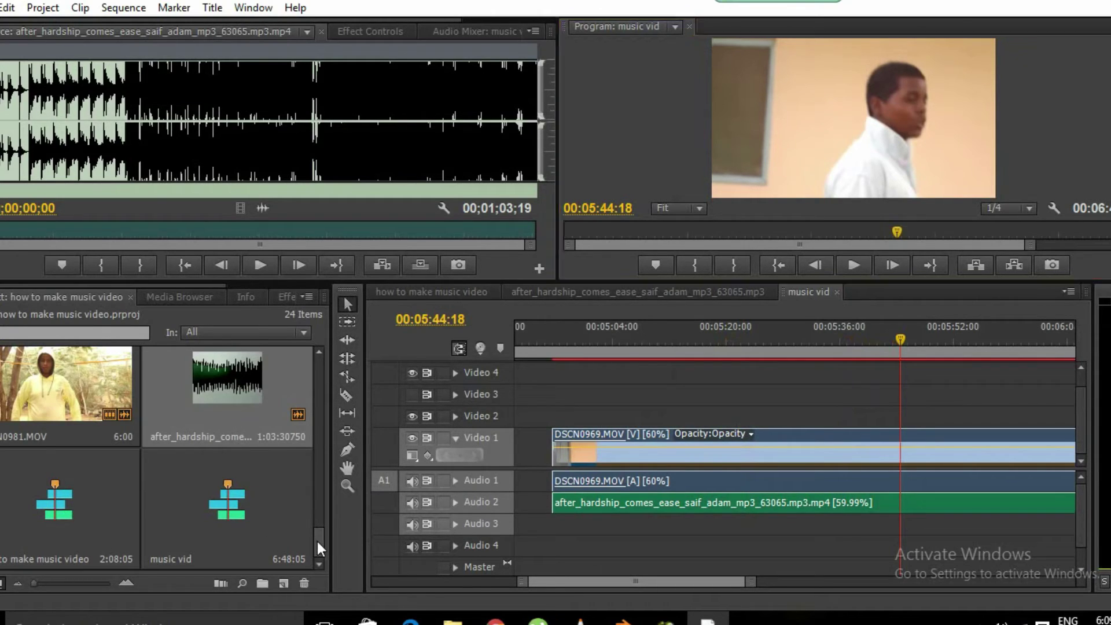
{"action": "left_click_drag", "start_coordinate": [317, 541], "coordinate": [317, 508]}
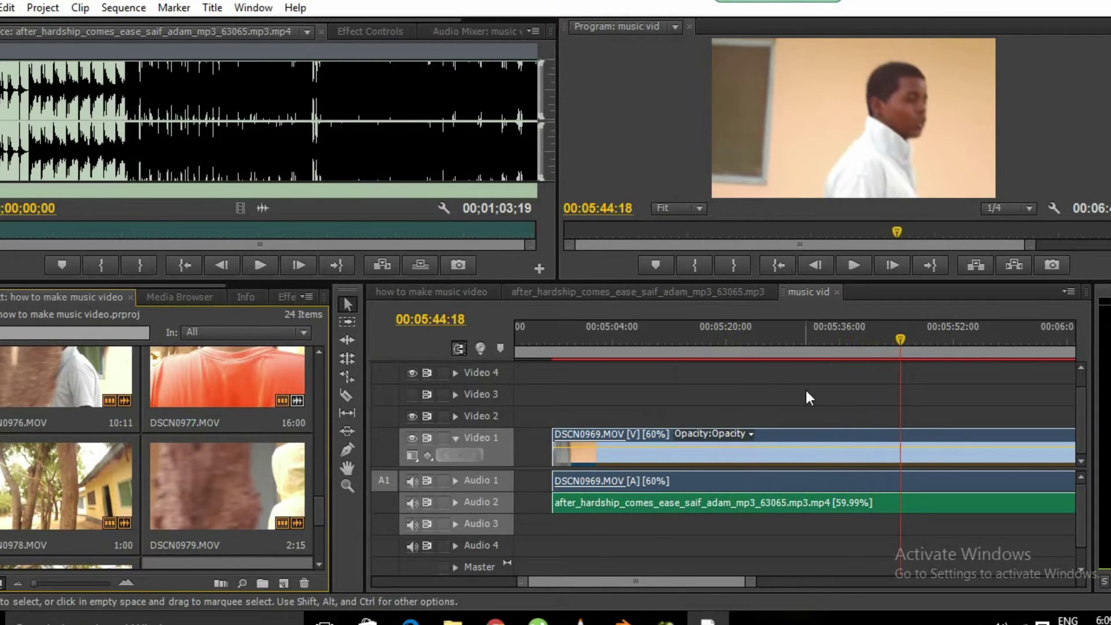
{"action": "left_click", "coordinate": [643, 295]}
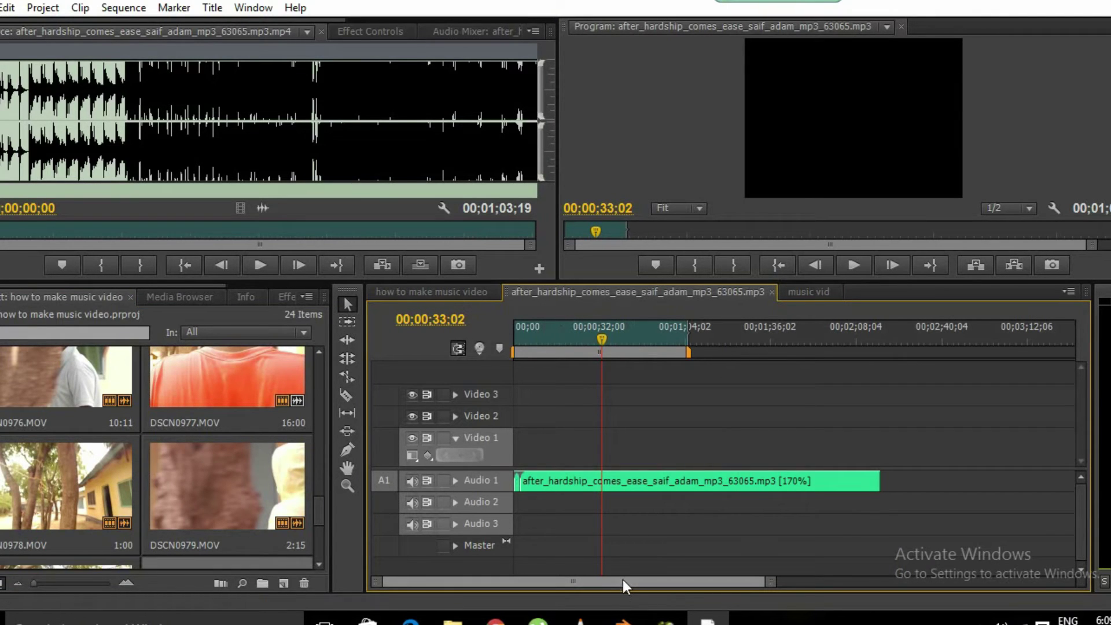
{"action": "left_click", "coordinate": [801, 292]}
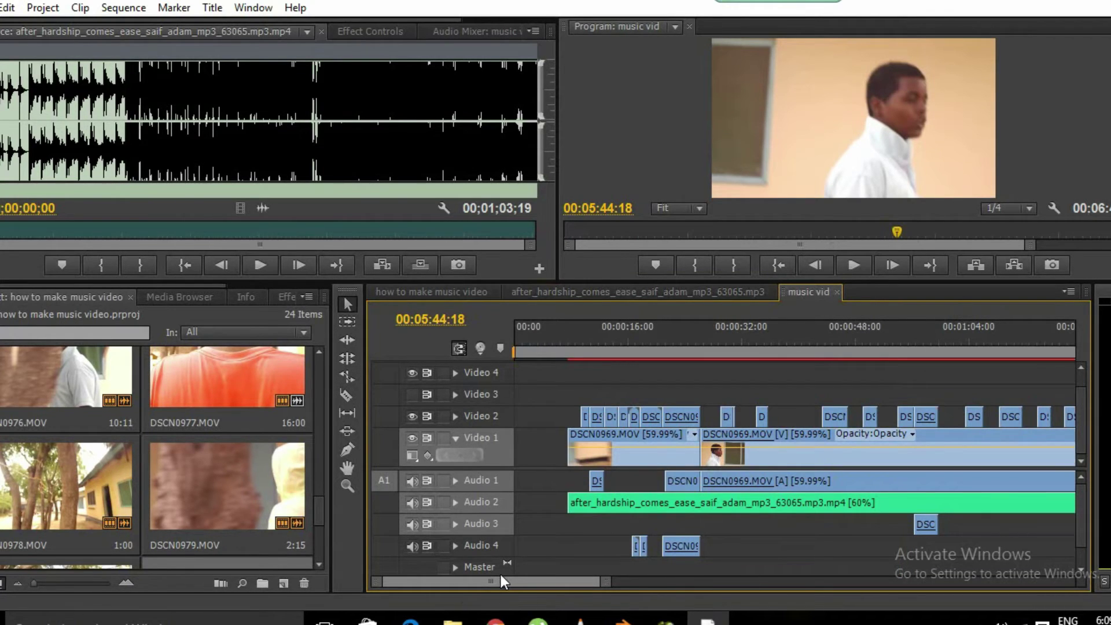
{"action": "left_click_drag", "start_coordinate": [506, 579], "coordinate": [512, 581]}
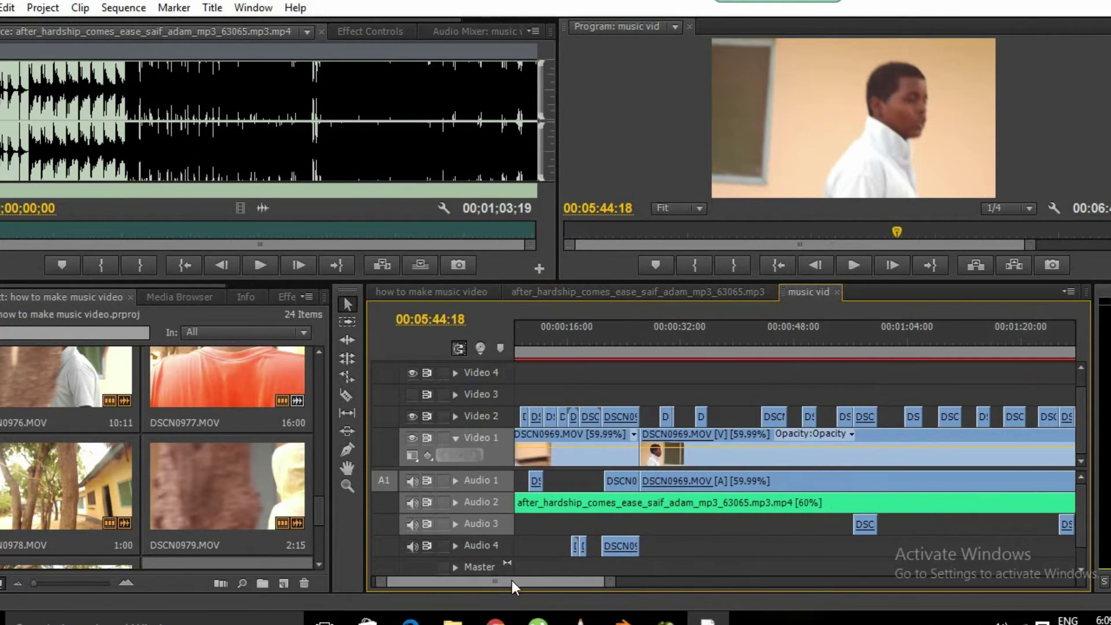
{"action": "left_click", "coordinate": [596, 340]}
{"action": "left_click", "coordinate": [577, 339]}
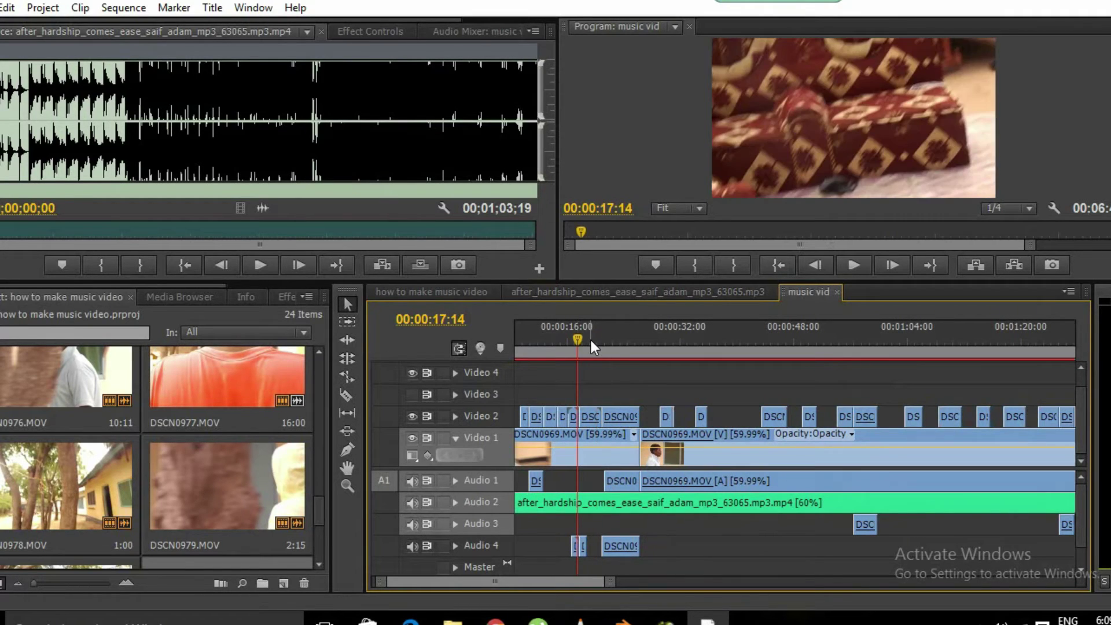
{"action": "key", "text": "space"}
{"action": "key", "text": "space"}
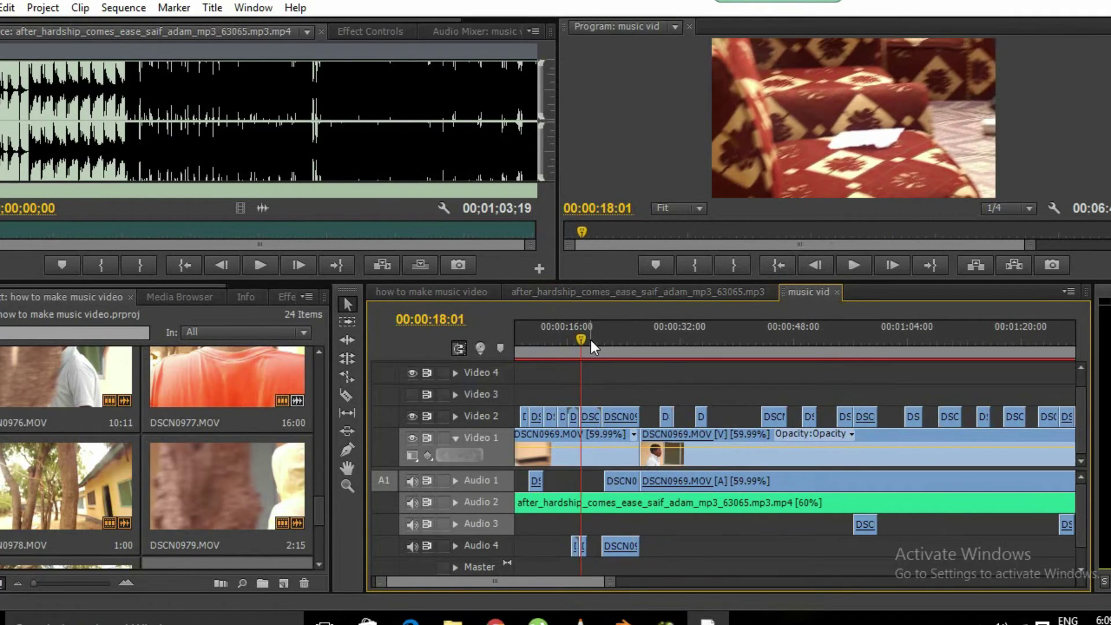
{"action": "left_click_drag", "start_coordinate": [640, 349], "coordinate": [779, 348]}
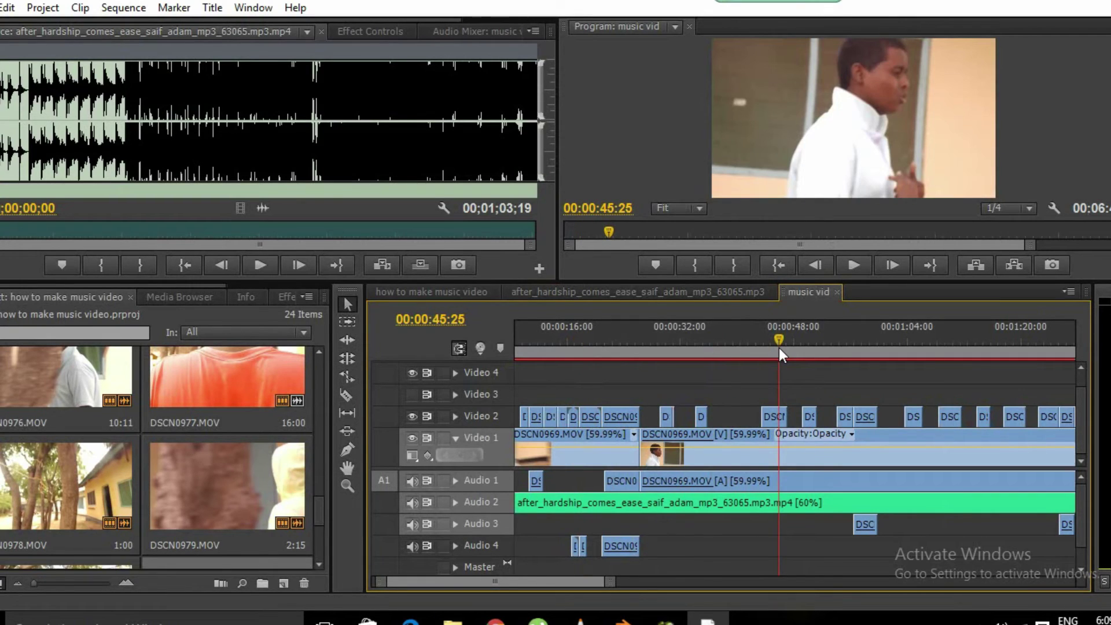